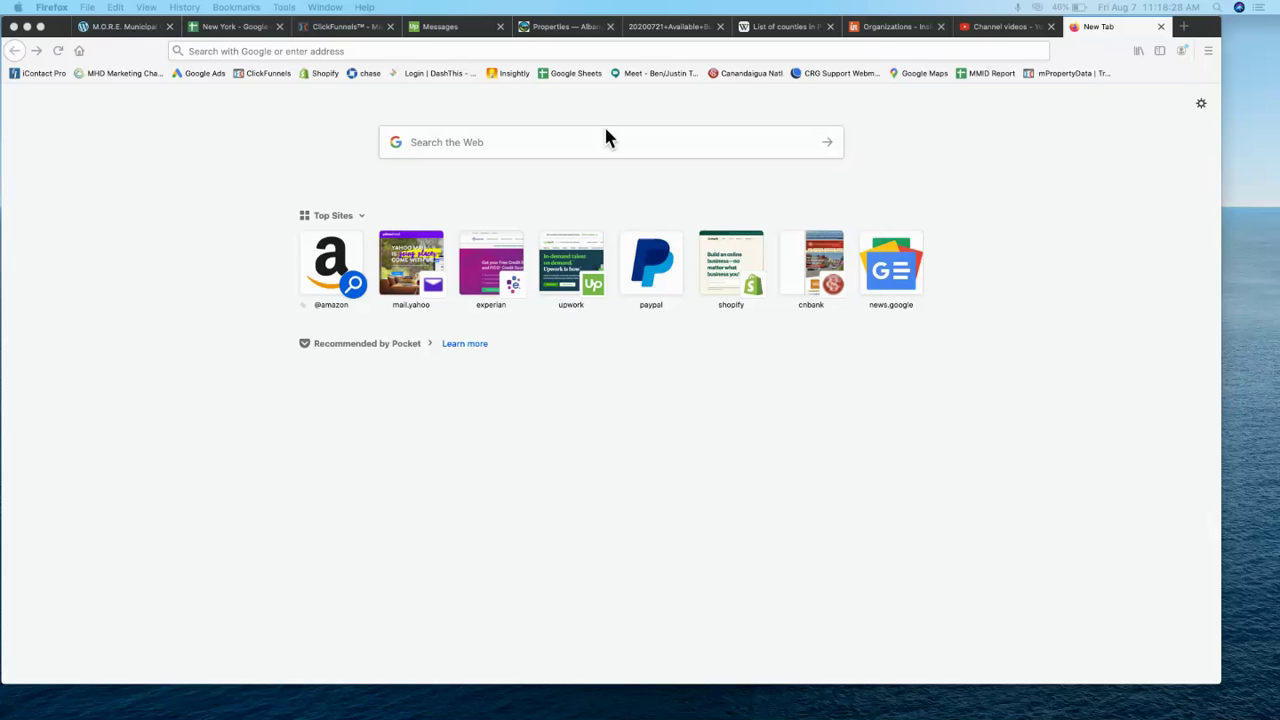
# Enter 'TAX FORECLOSURE UPSET SALE' in the Firefox new-tab search box without searching
pyautogui.click(469, 139)
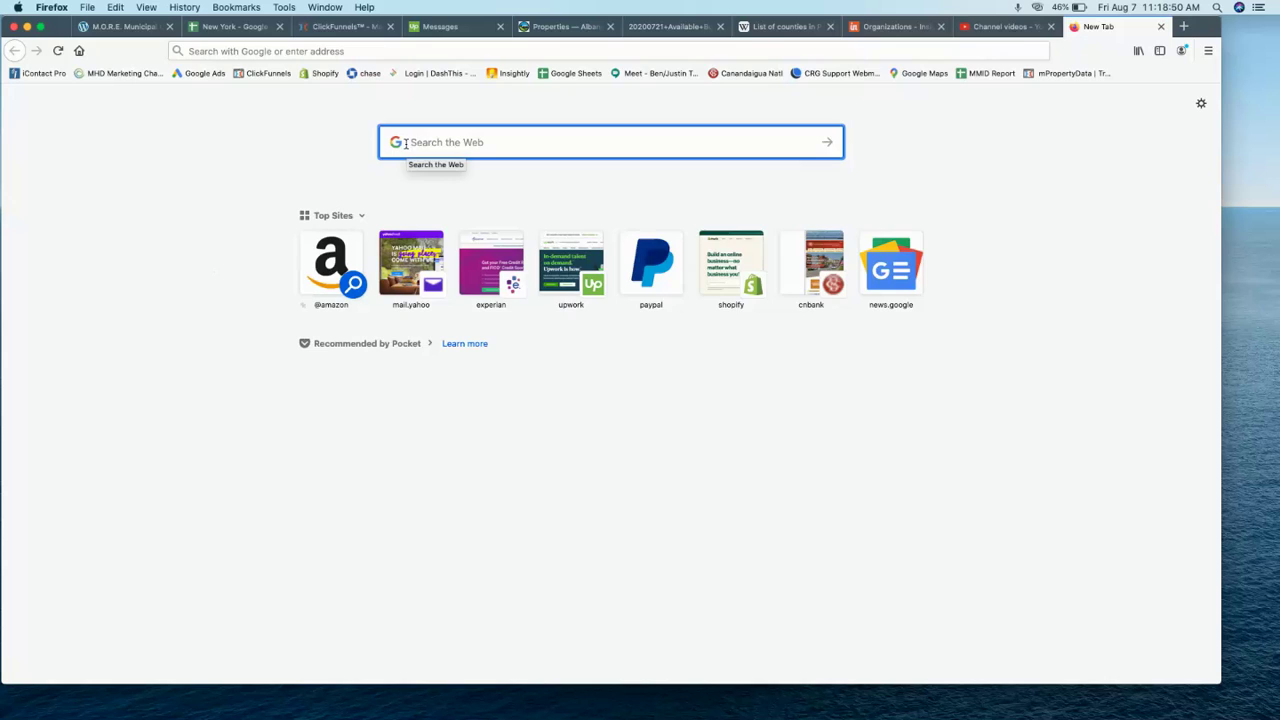
pyautogui.write('U')
pyautogui.press('BackSpace')
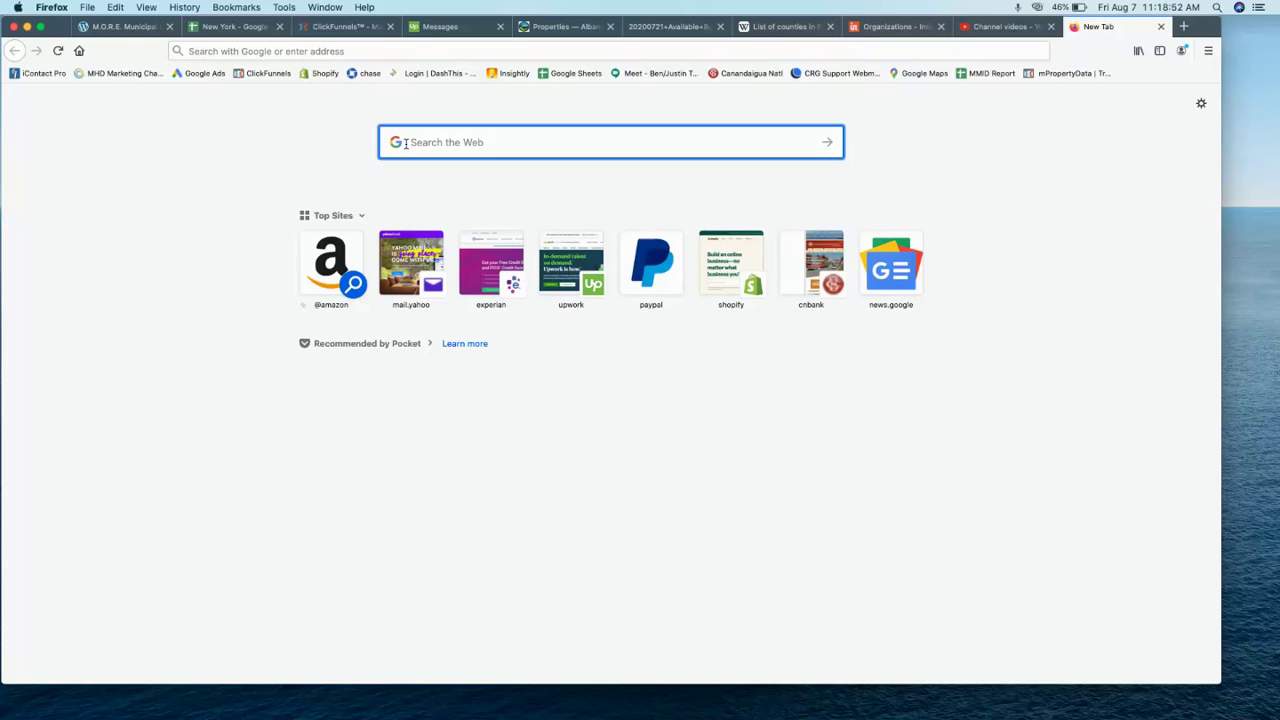
pyautogui.write('TAX FO')
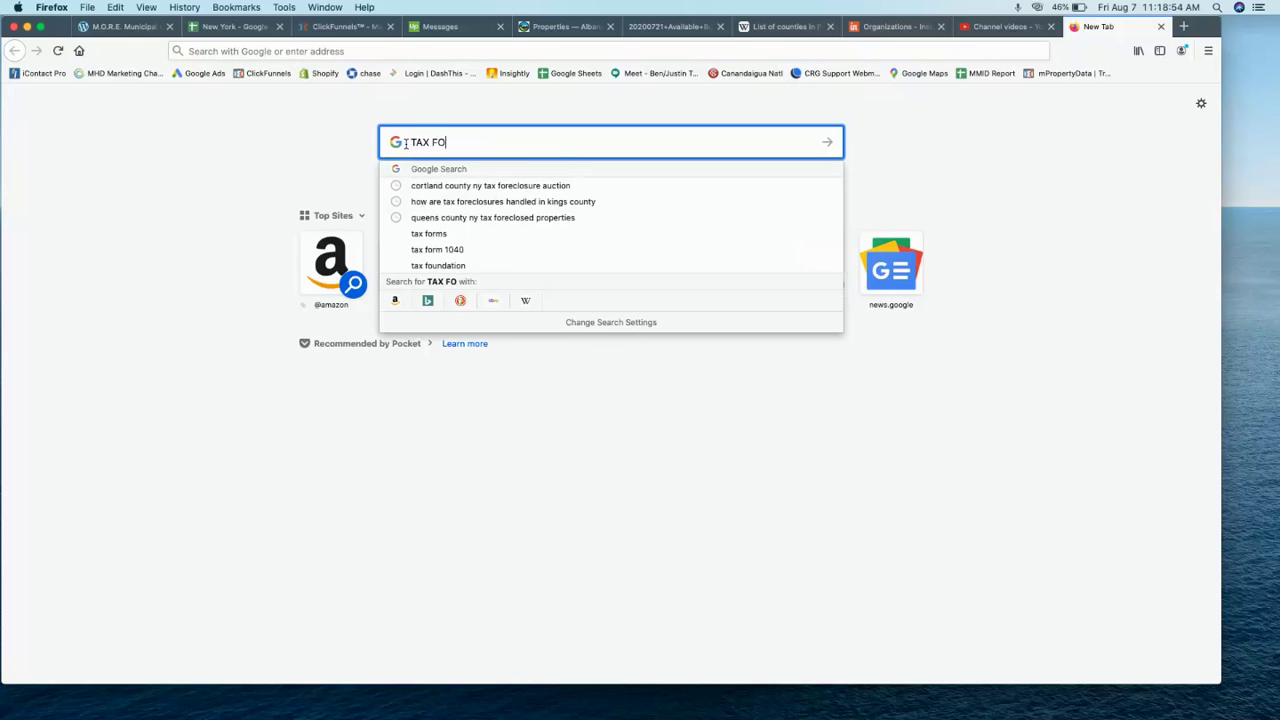
pyautogui.write('RECLOSURE')
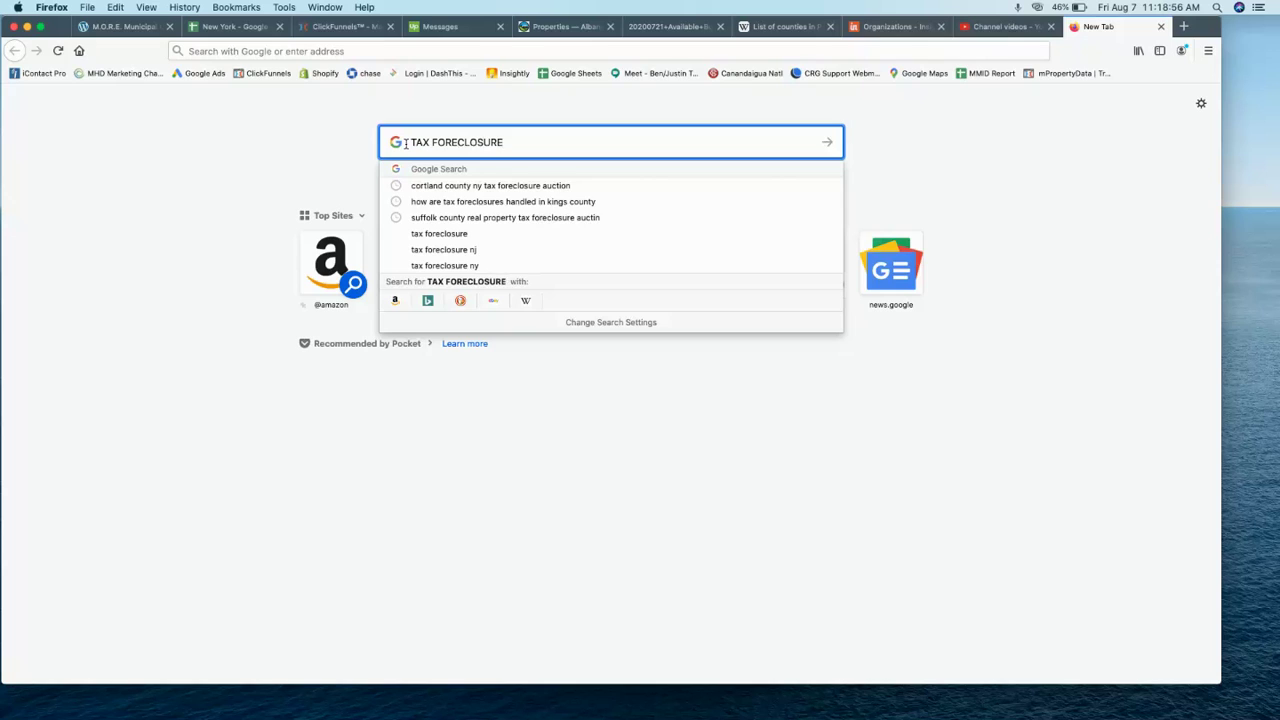
pyautogui.write(' UPSET SALE')
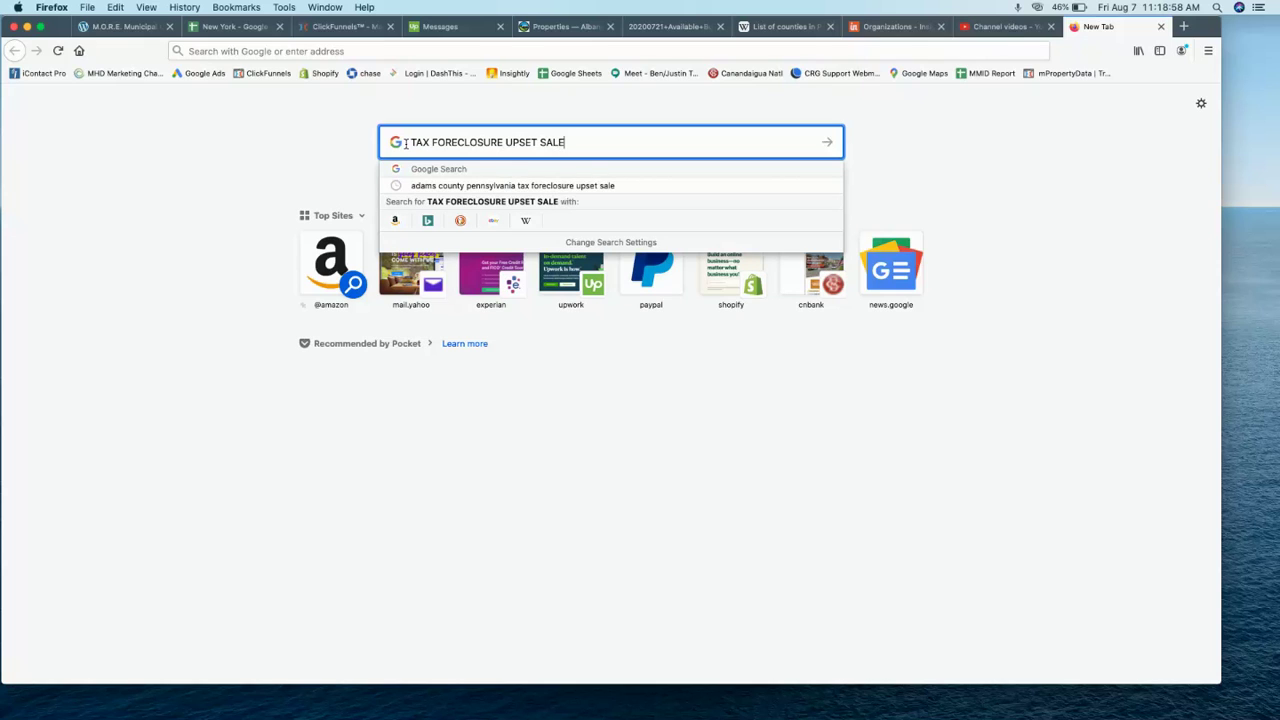
pyautogui.press('BackSpace')
pyautogui.write('E')
pyautogui.click(330, 152)
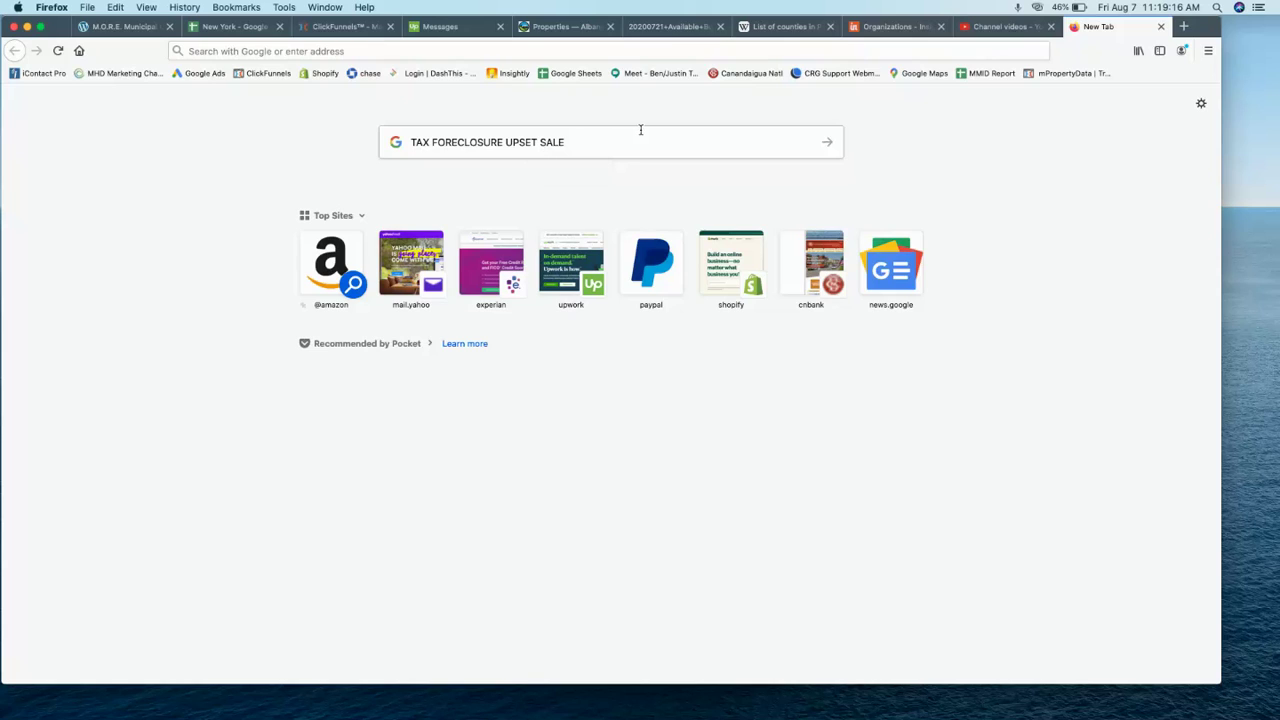
pyautogui.click(504, 142)
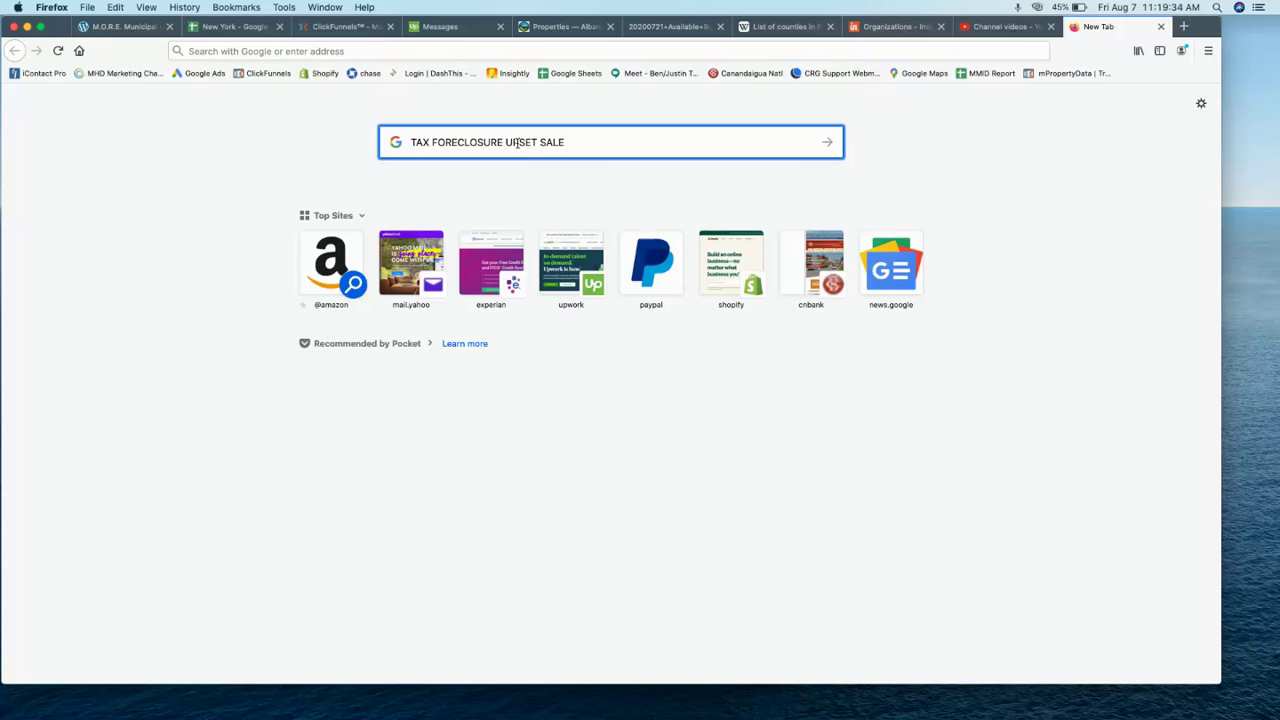
pyautogui.moveTo(507, 142); pyautogui.dragTo(568, 142)
pyautogui.write('JUD')
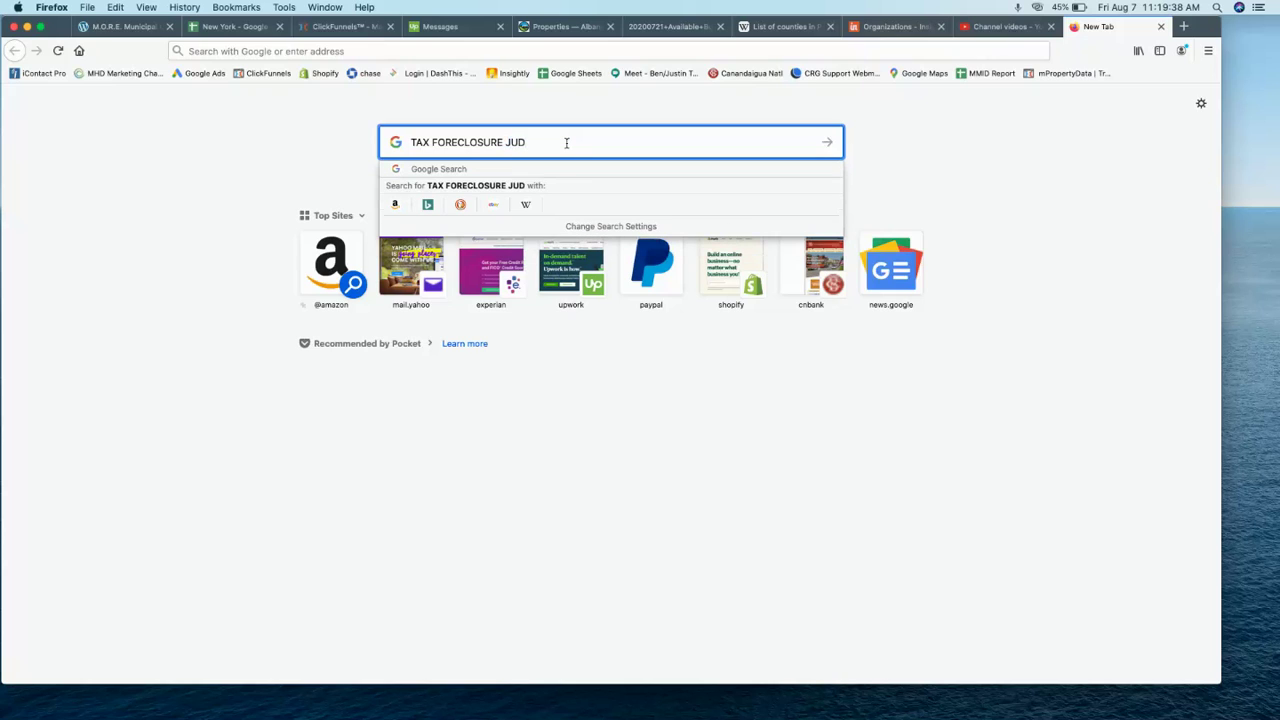
pyautogui.write('ICAL SALE')
pyautogui.click(236, 160)
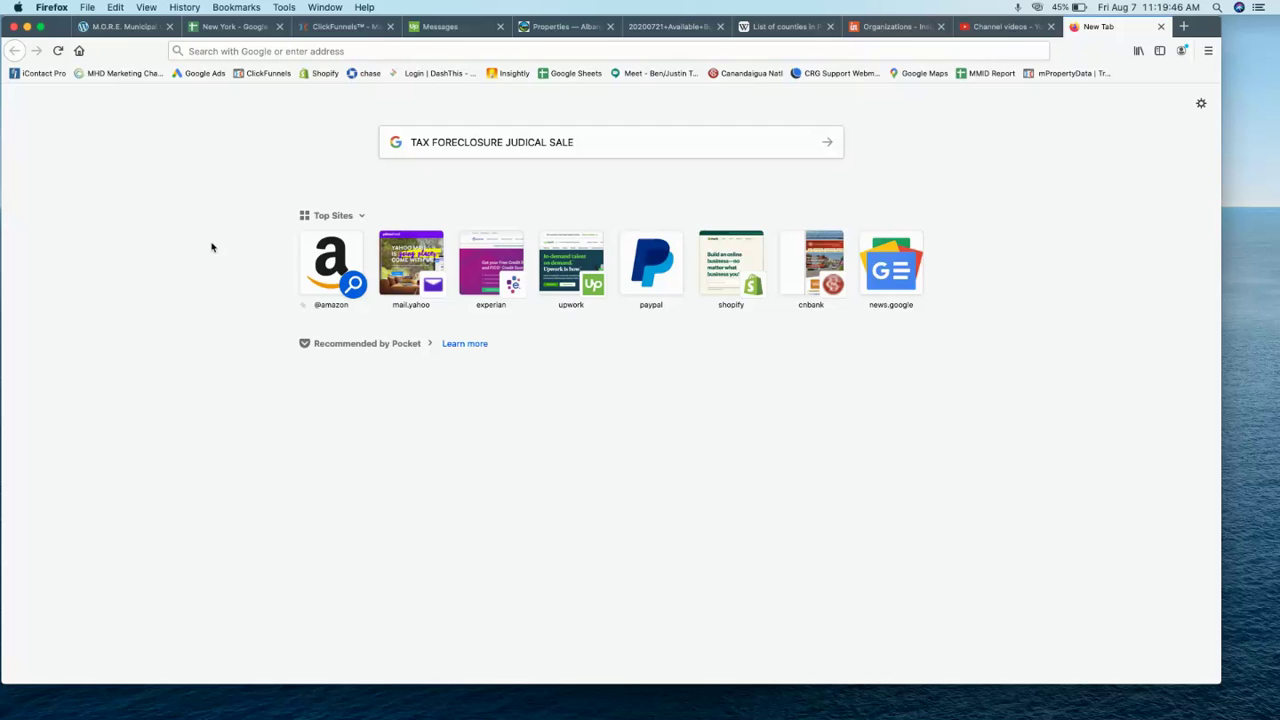
pyautogui.doubleClick(510, 142)
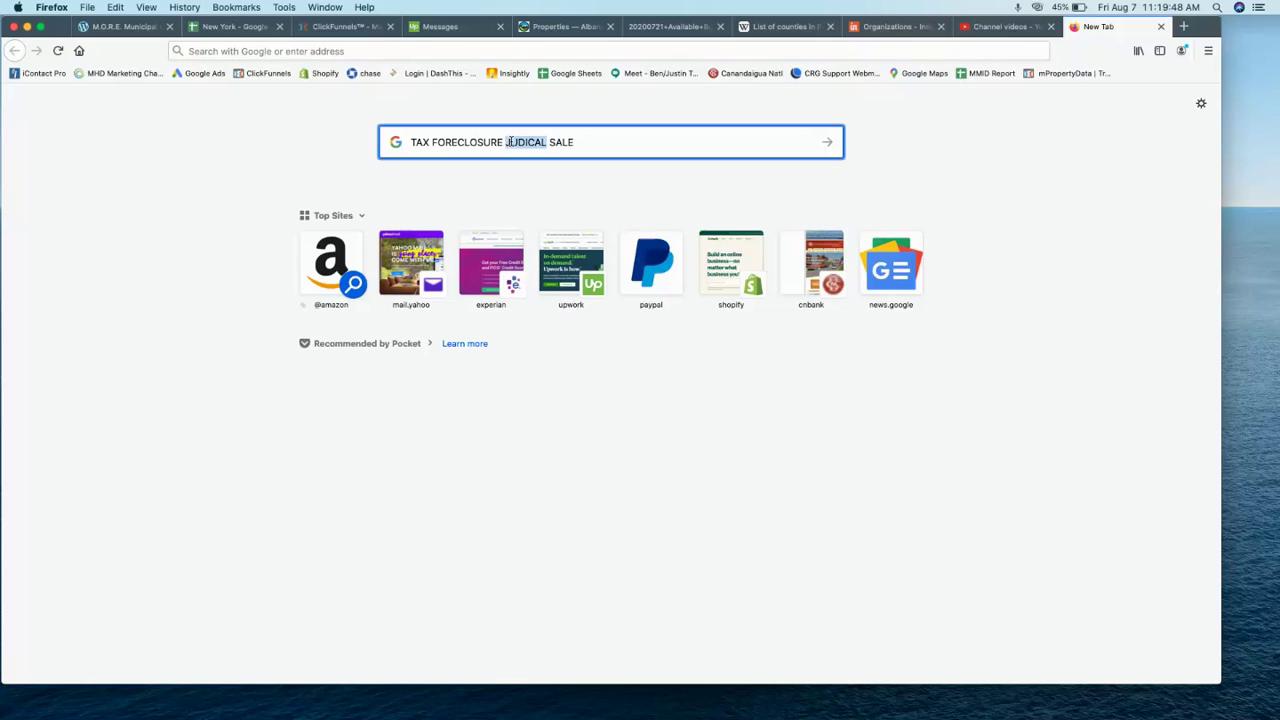
pyautogui.write('UPSET')
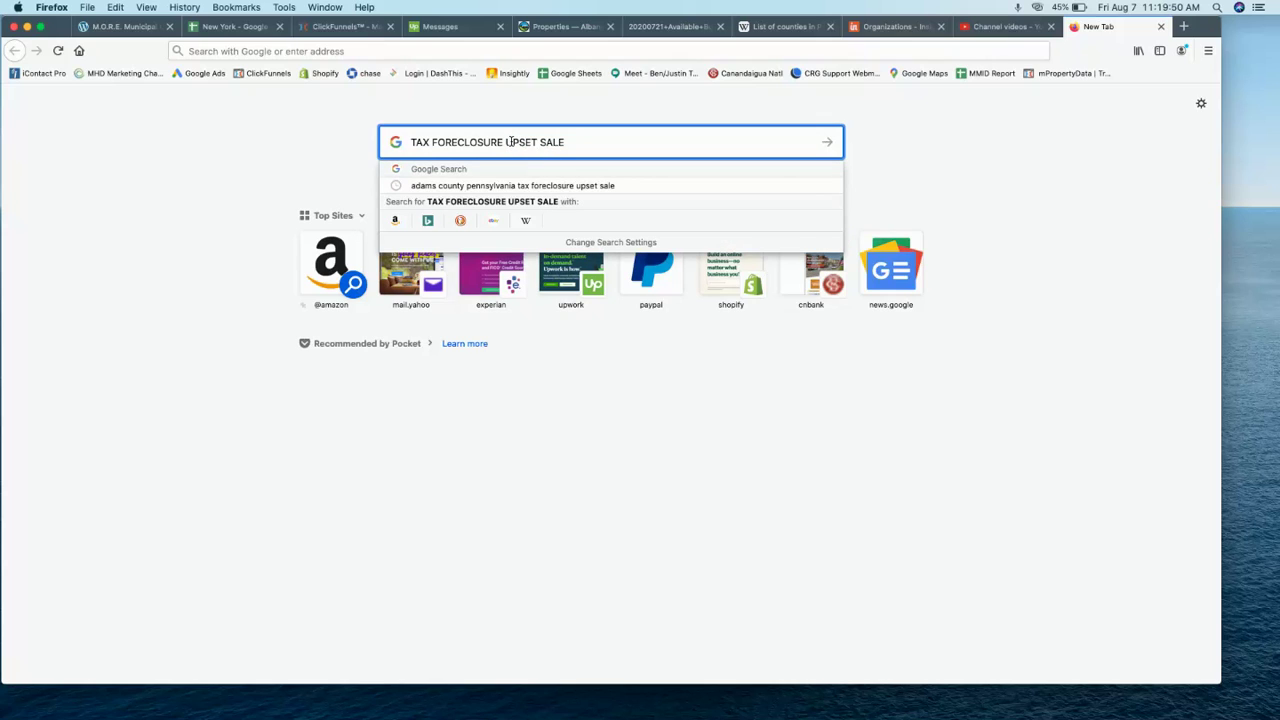
pyautogui.click(348, 151)
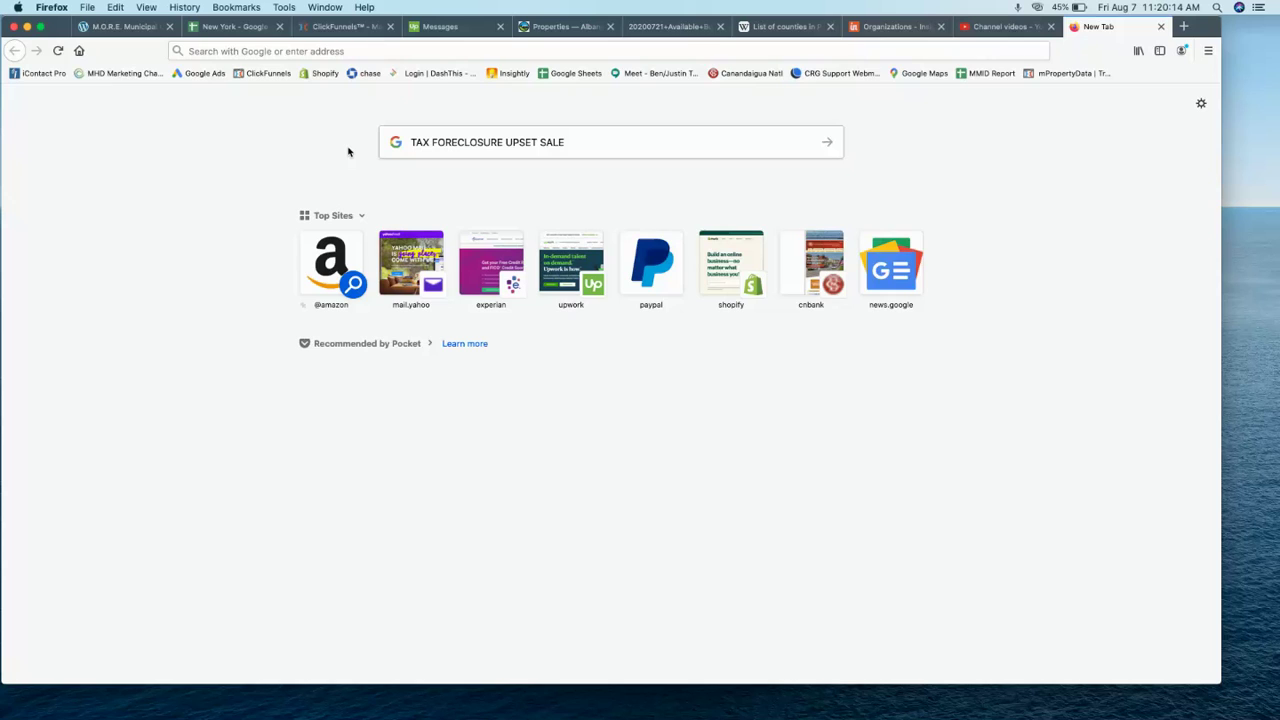
# Change the query to 'TAX FORECLOSURE JUDICIAL SALE', then go to the Insightly Organizations tab
pyautogui.click(514, 147)
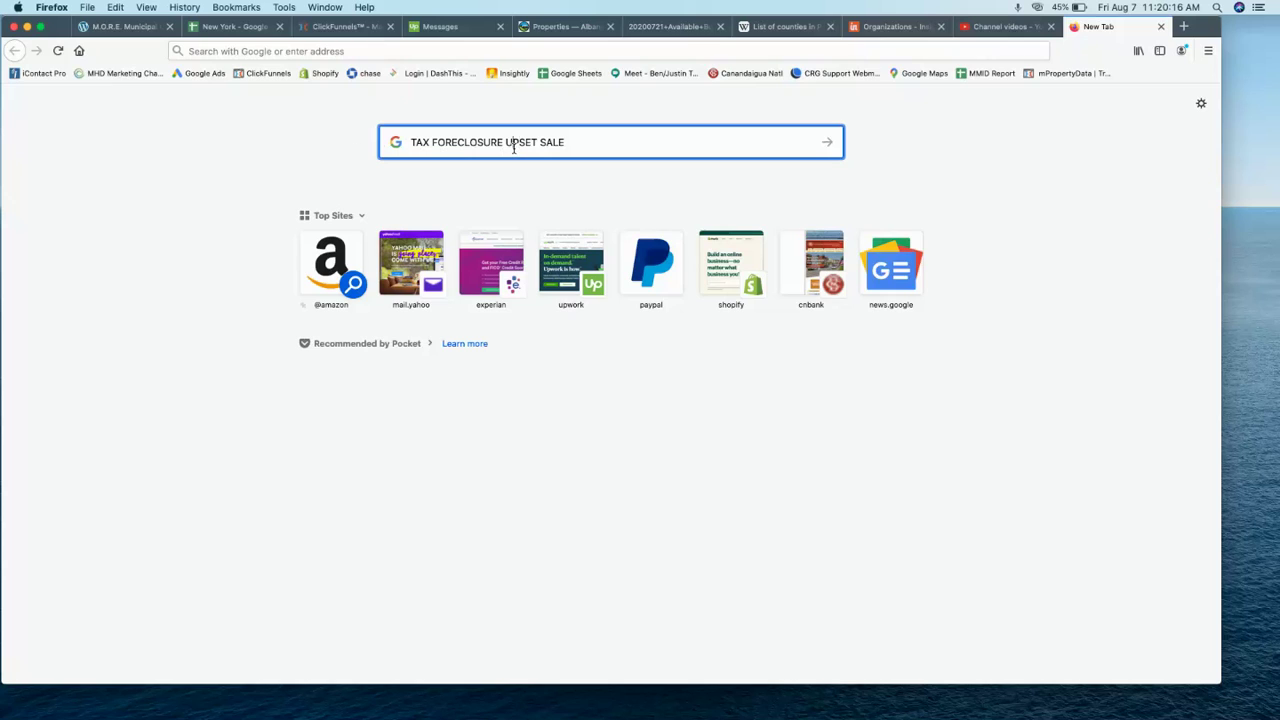
pyautogui.doubleClick(513, 147)
pyautogui.write('JUDCIAL')
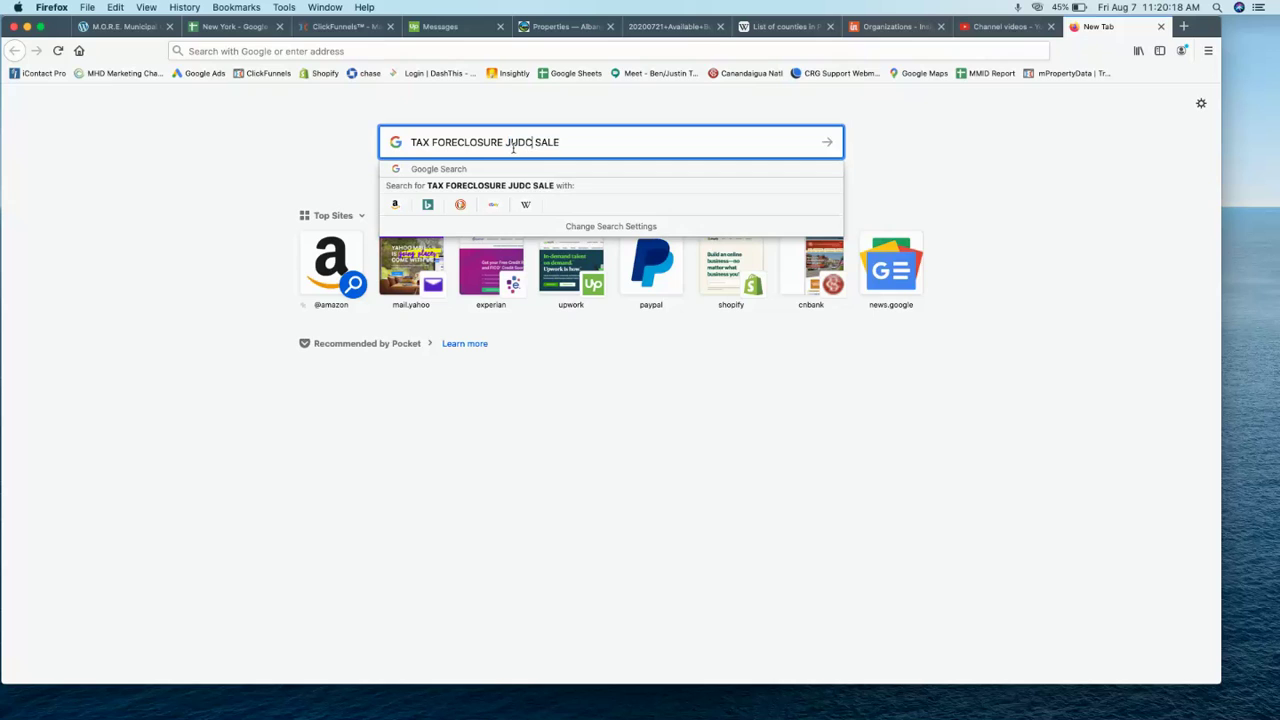
pyautogui.press('BackSpace')
pyautogui.press('BackSpace')
pyautogui.press('BackSpace')
pyautogui.press('BackSpace')
pyautogui.write('ICIAL')
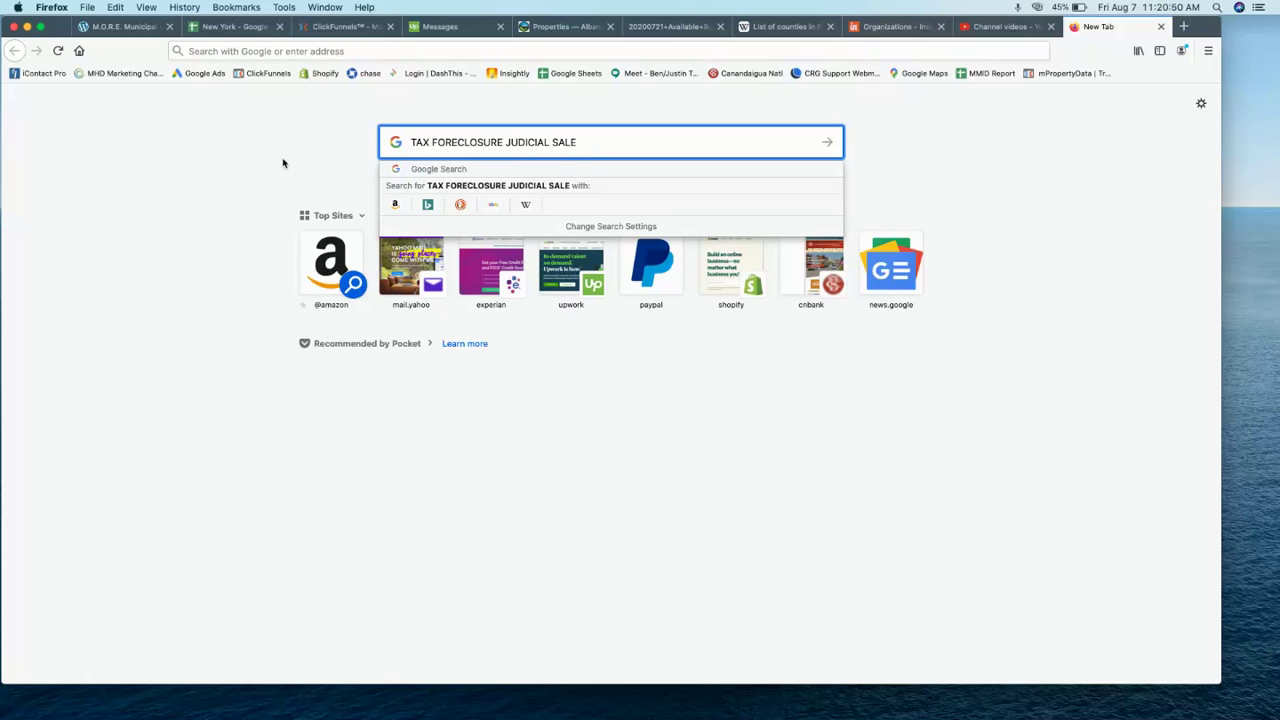
pyautogui.tripleClick(508, 143)
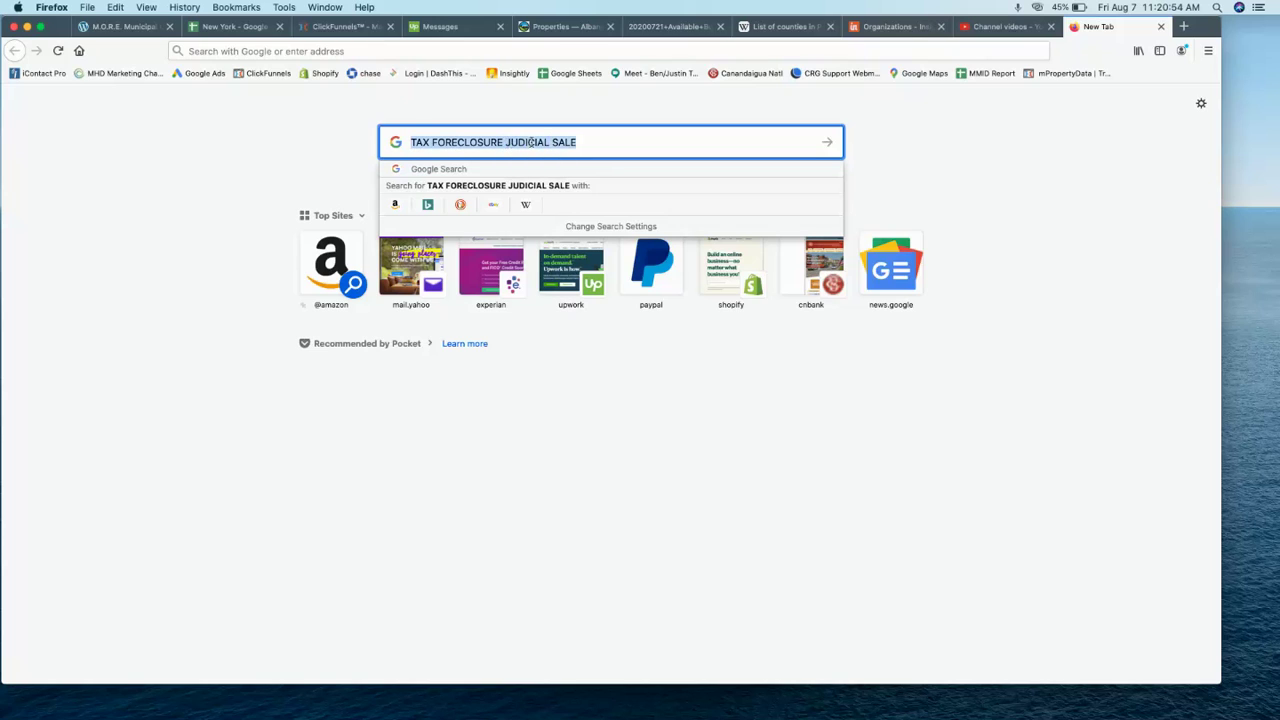
pyautogui.doubleClick(530, 143)
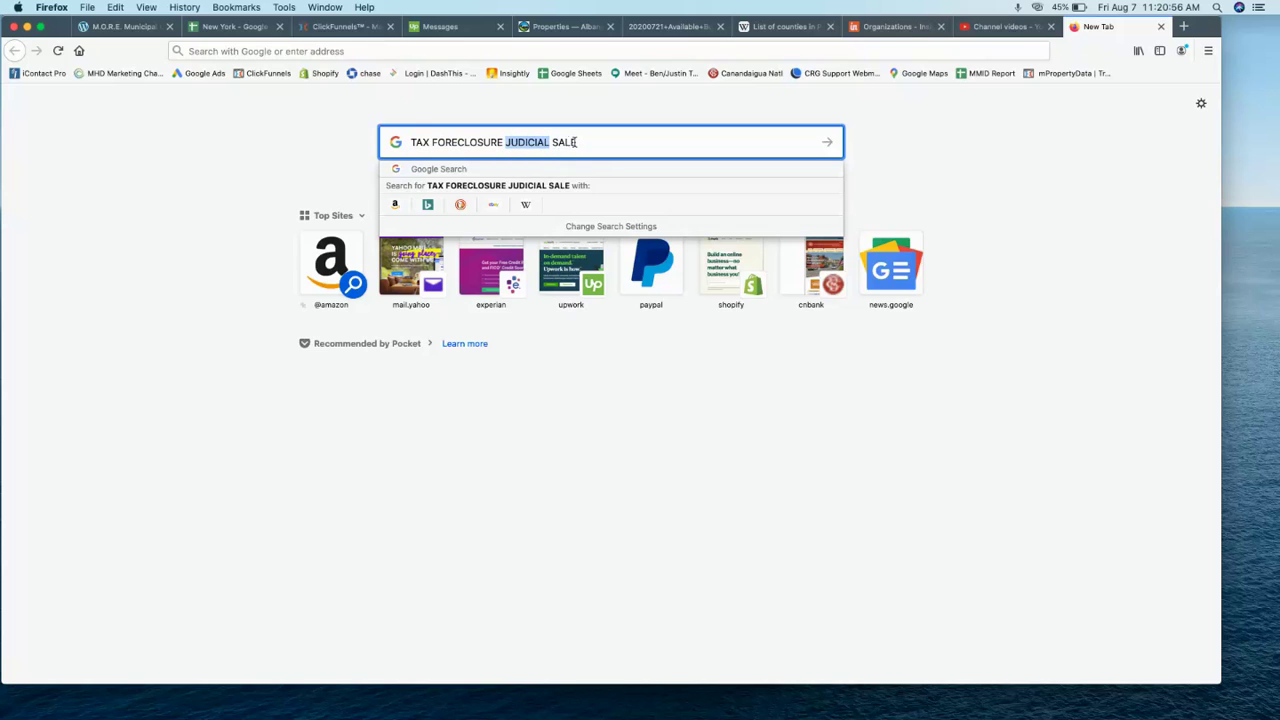
pyautogui.click(576, 142)
pyautogui.click(900, 28)
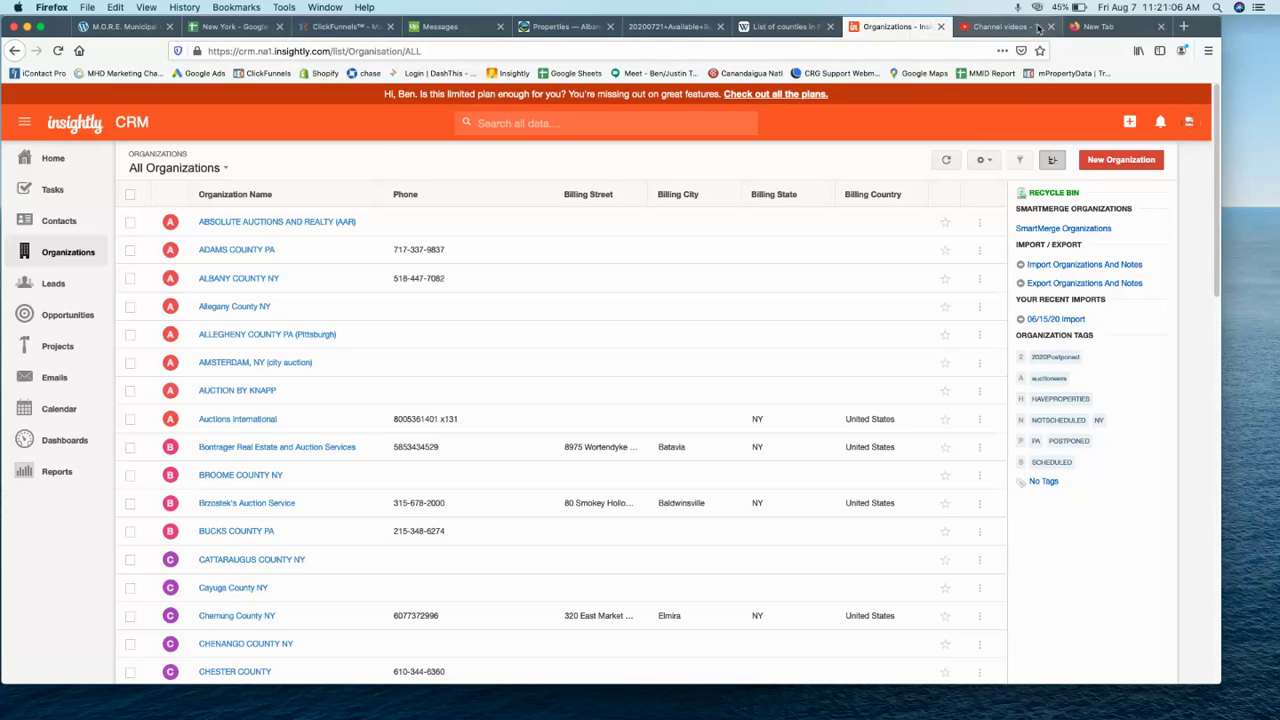
pyautogui.click(1100, 26)
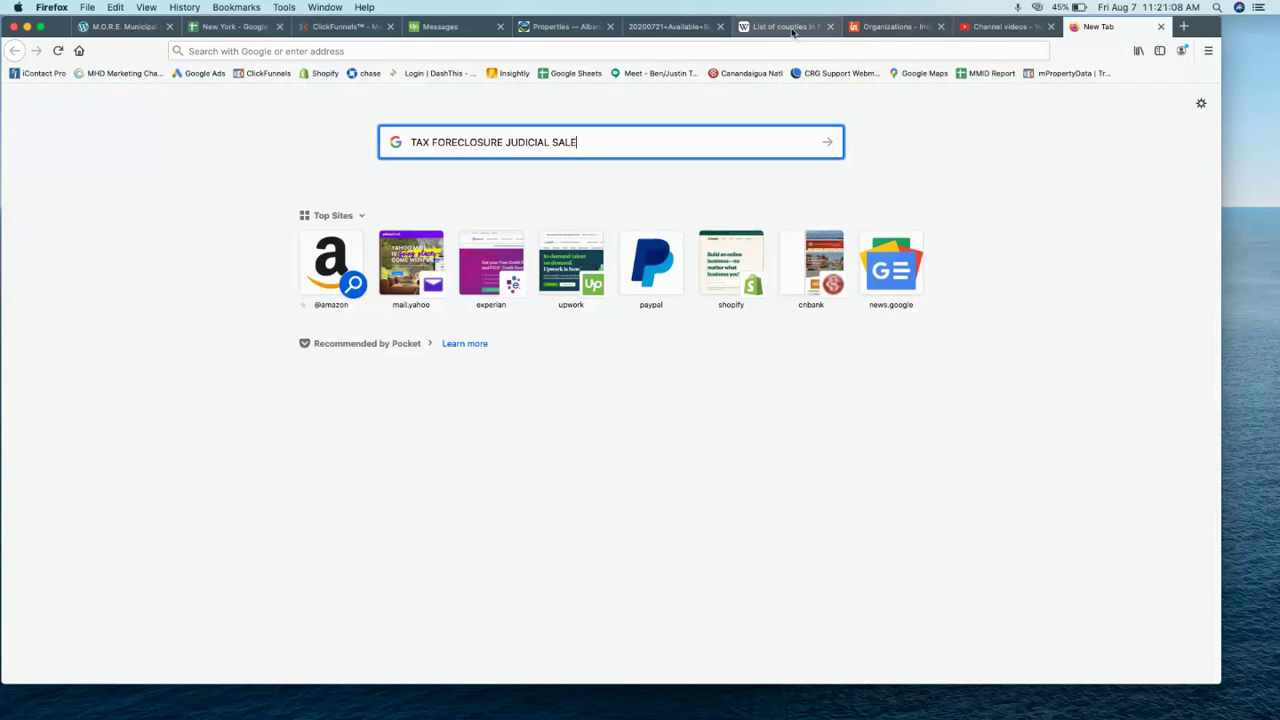
pyautogui.click(550, 142)
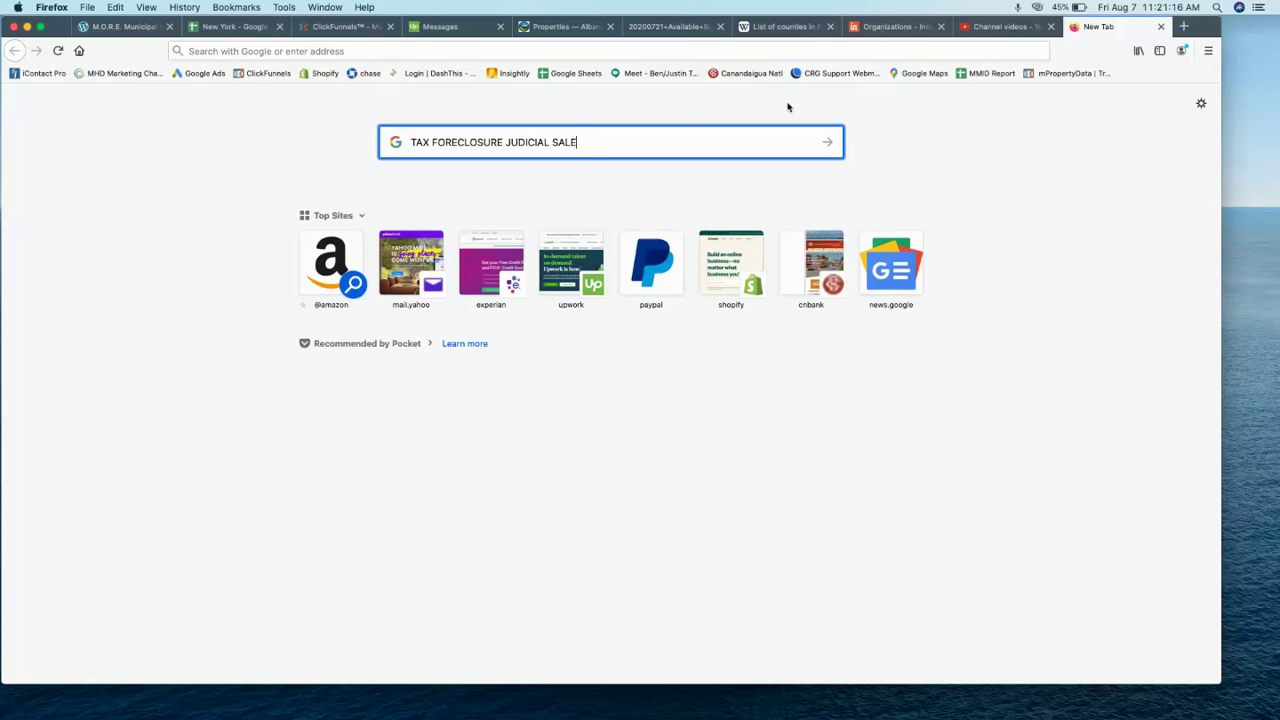
pyautogui.click(890, 26)
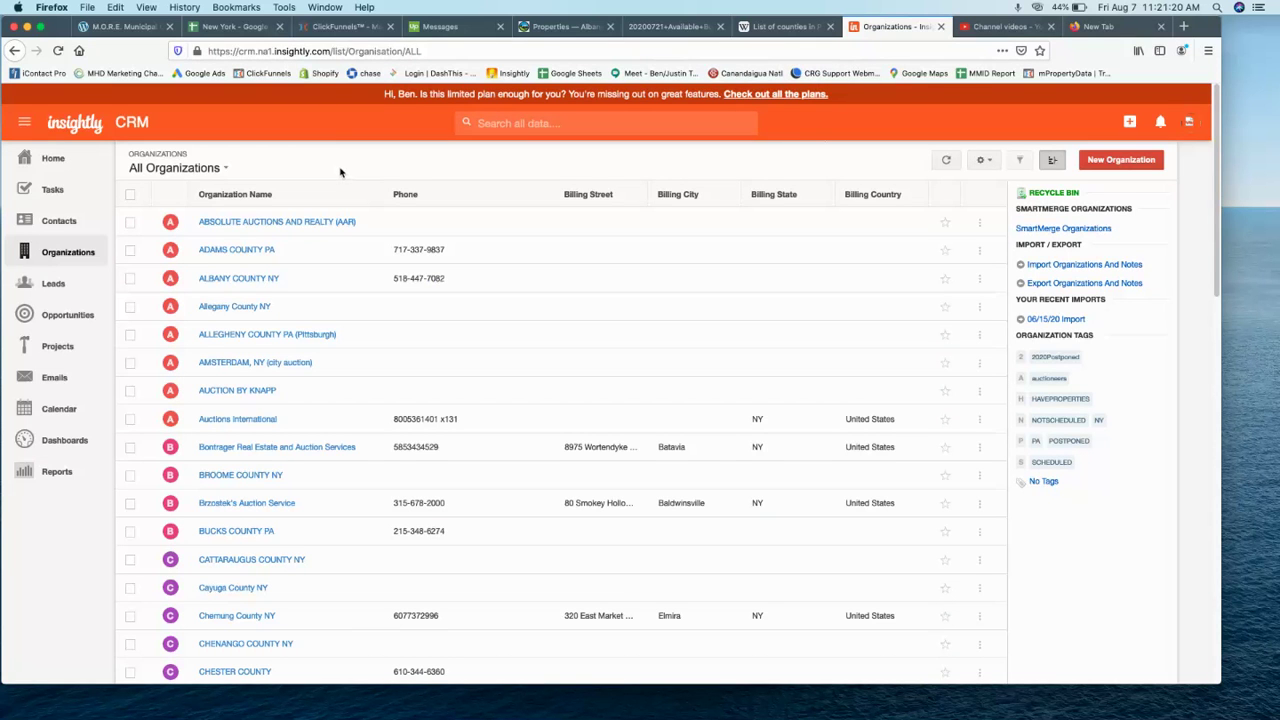
pyautogui.scroll(-10, 337, 289)
pyautogui.scroll(-10, 330, 454)
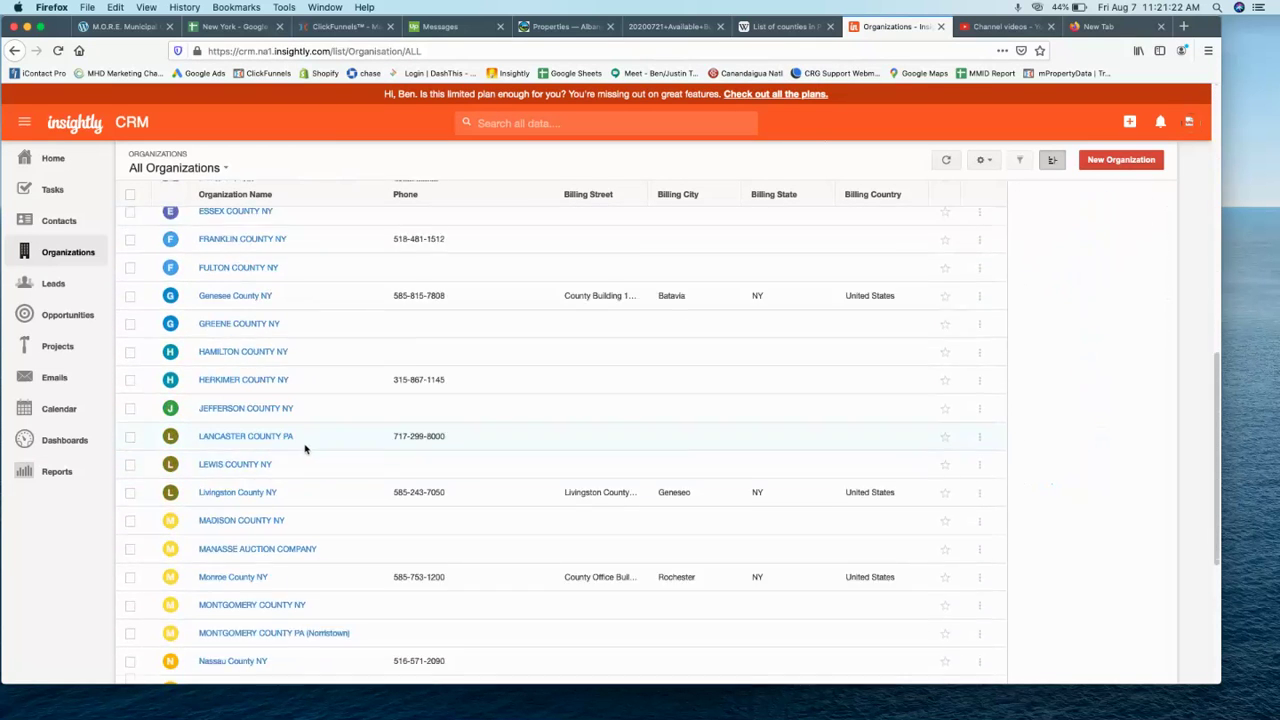
pyautogui.scroll(-5, 329, 426)
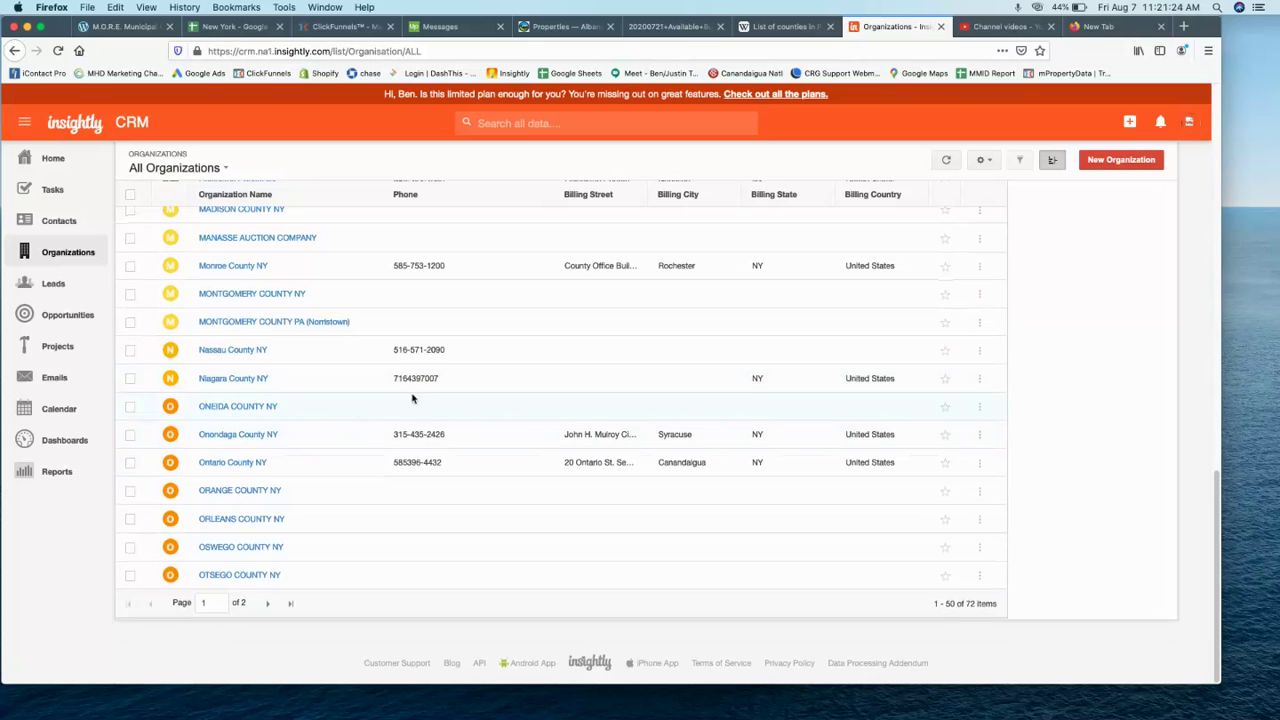
pyautogui.scroll(15, 410, 400)
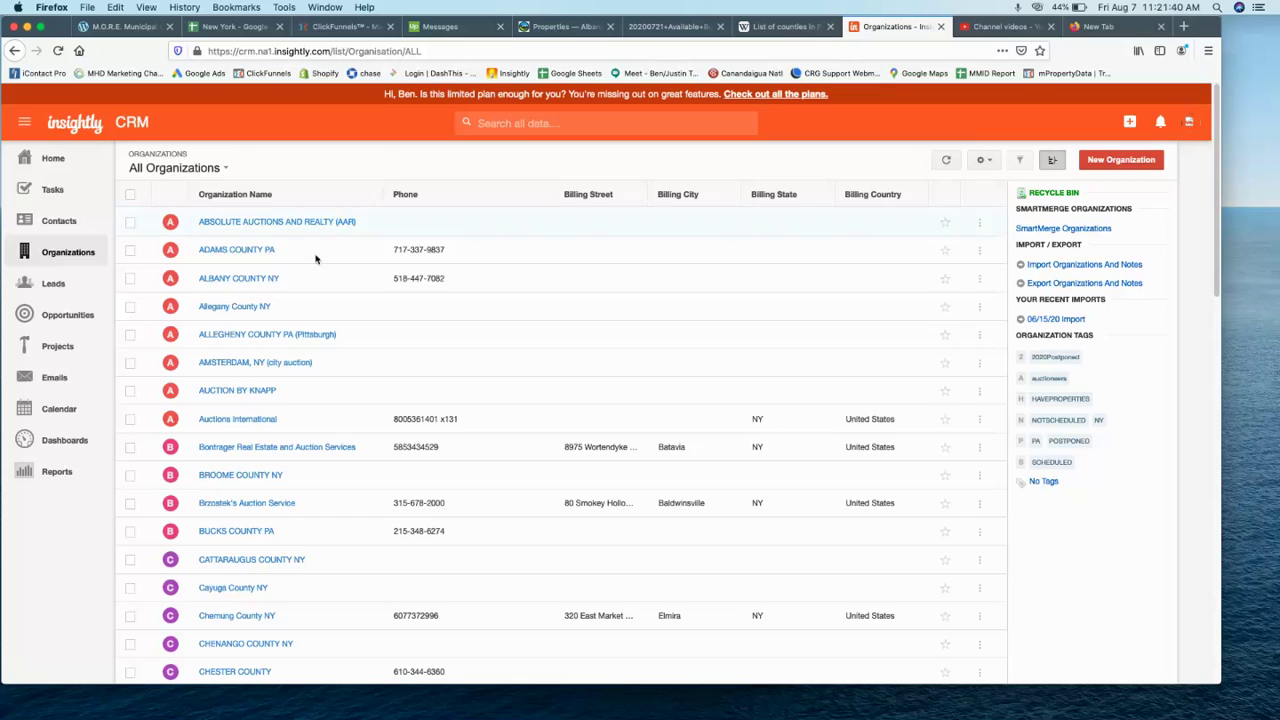
pyautogui.click(48, 413)
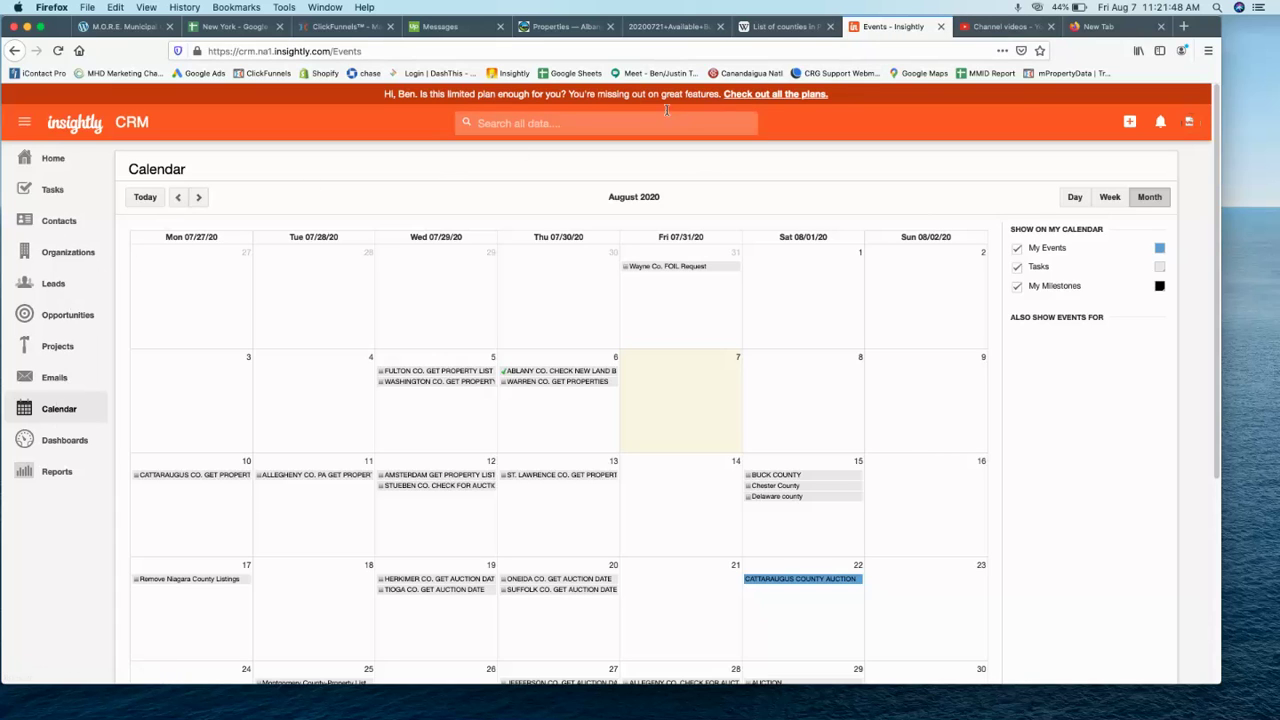
# Clear the 'TAX FORECLOSURE JUDICIAL SALE' query from the new tab's search box
pyautogui.click(1126, 29)
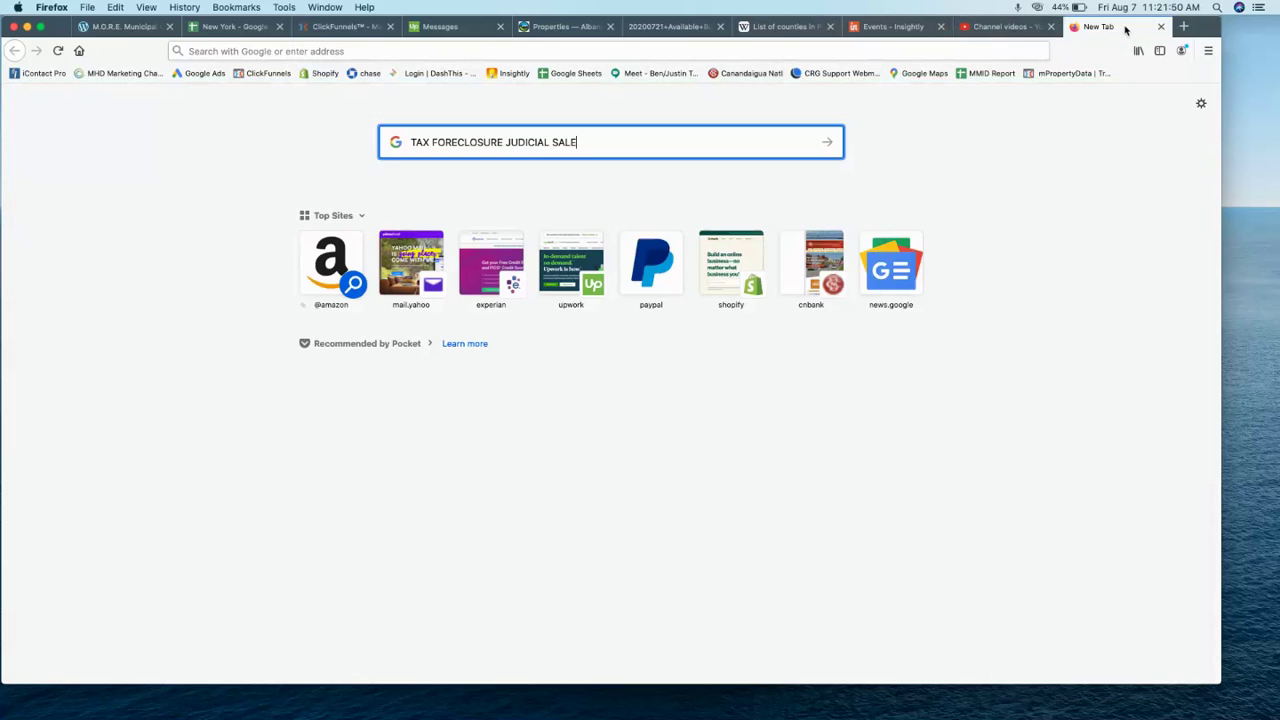
pyautogui.moveTo(595, 145); pyautogui.dragTo(359, 146)
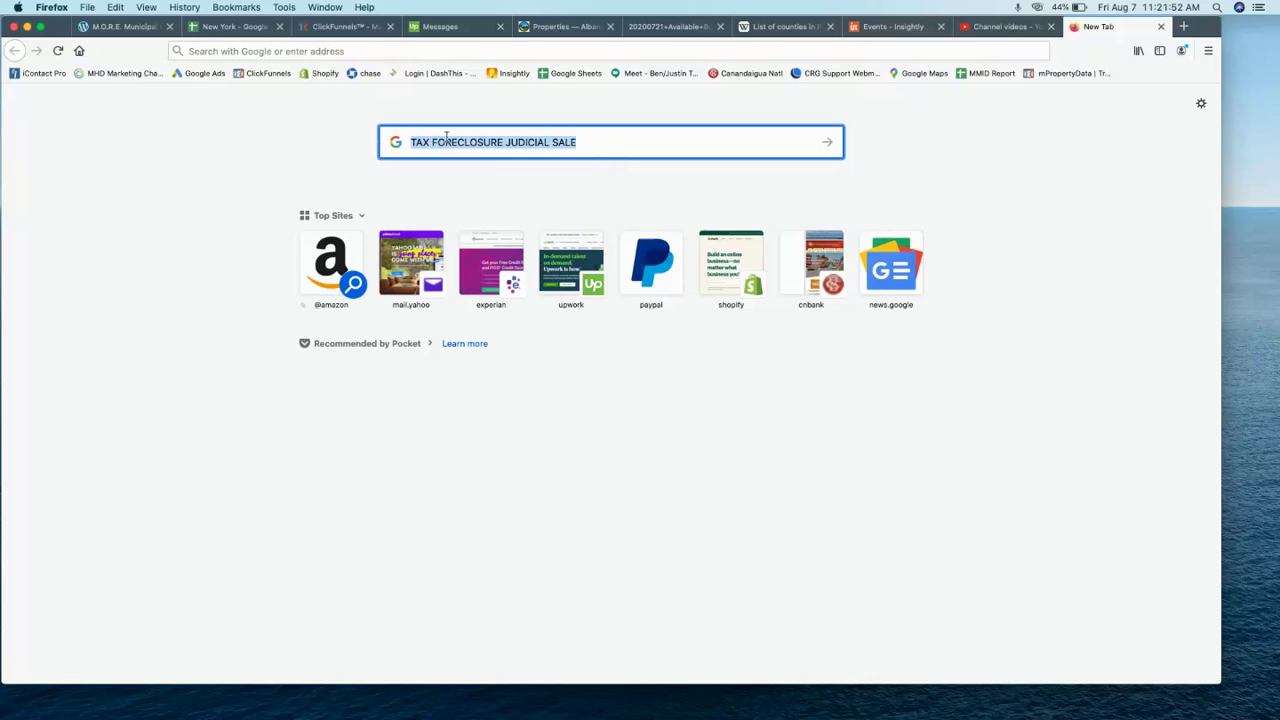
pyautogui.press('BackSpace')
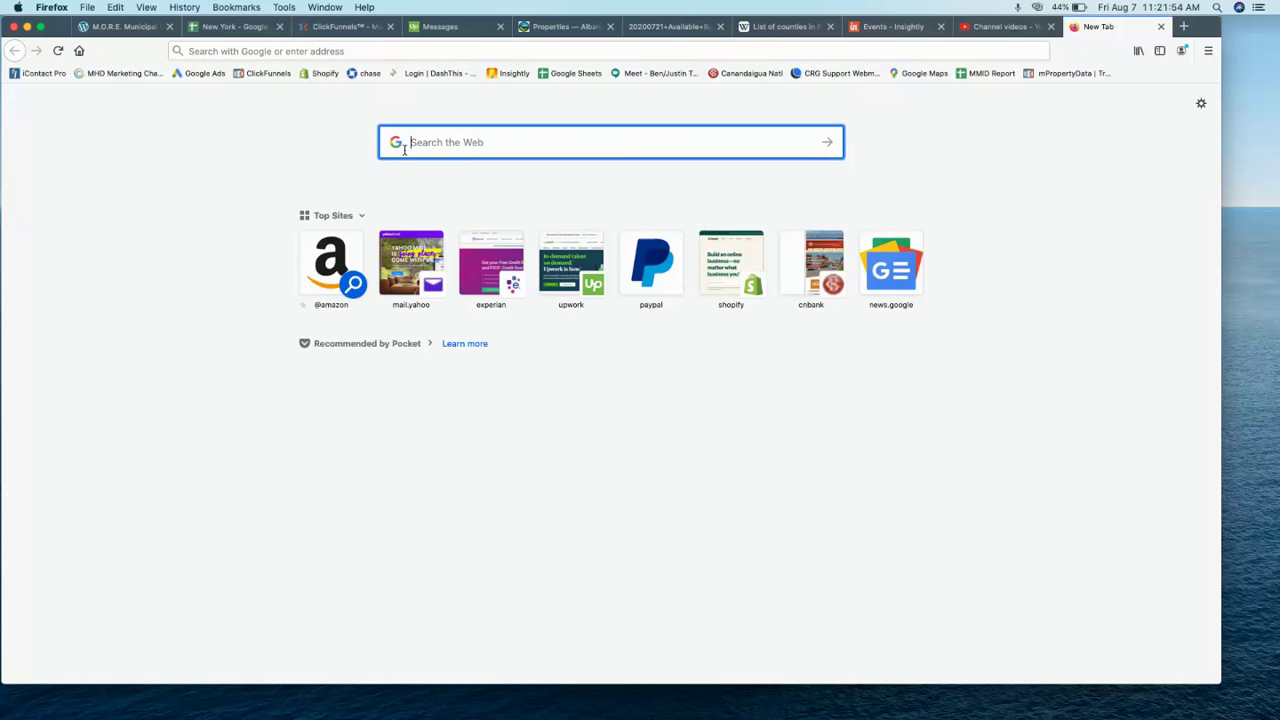
# Go to Google Docs and create a blank document
pyautogui.click(247, 52)
pyautogui.write('docs')
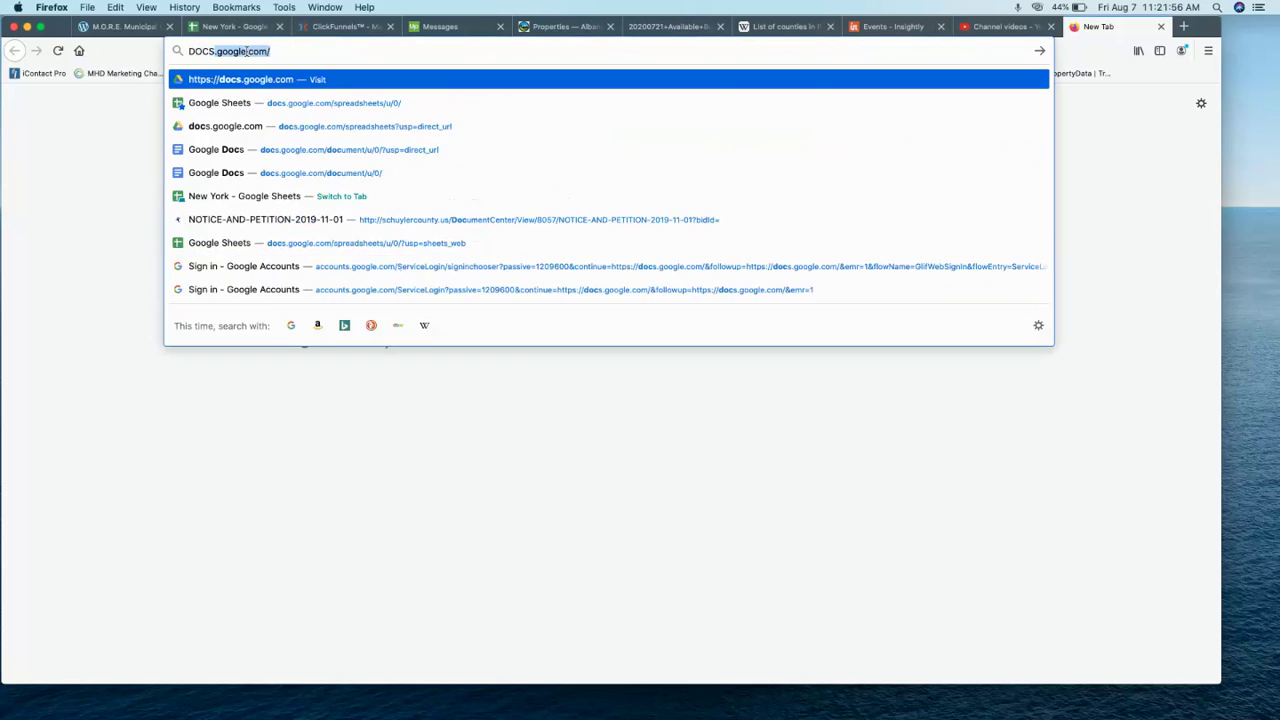
pyautogui.press('Return')
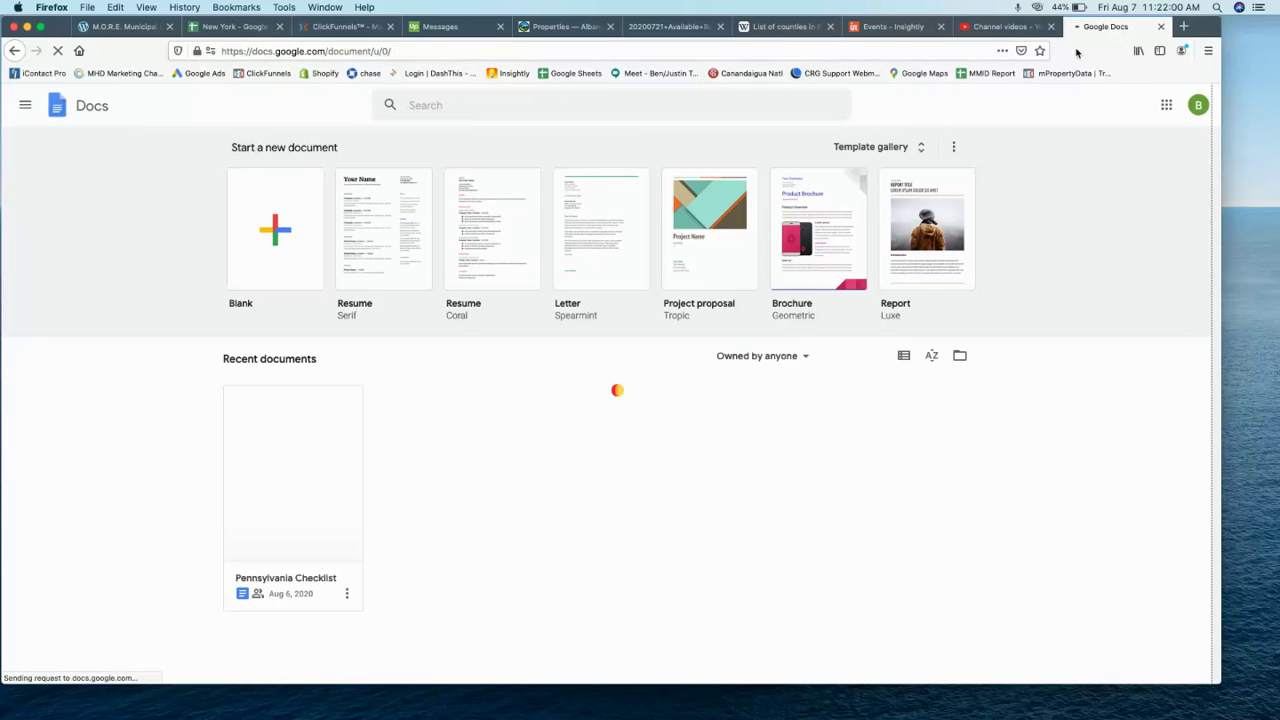
pyautogui.click(275, 232)
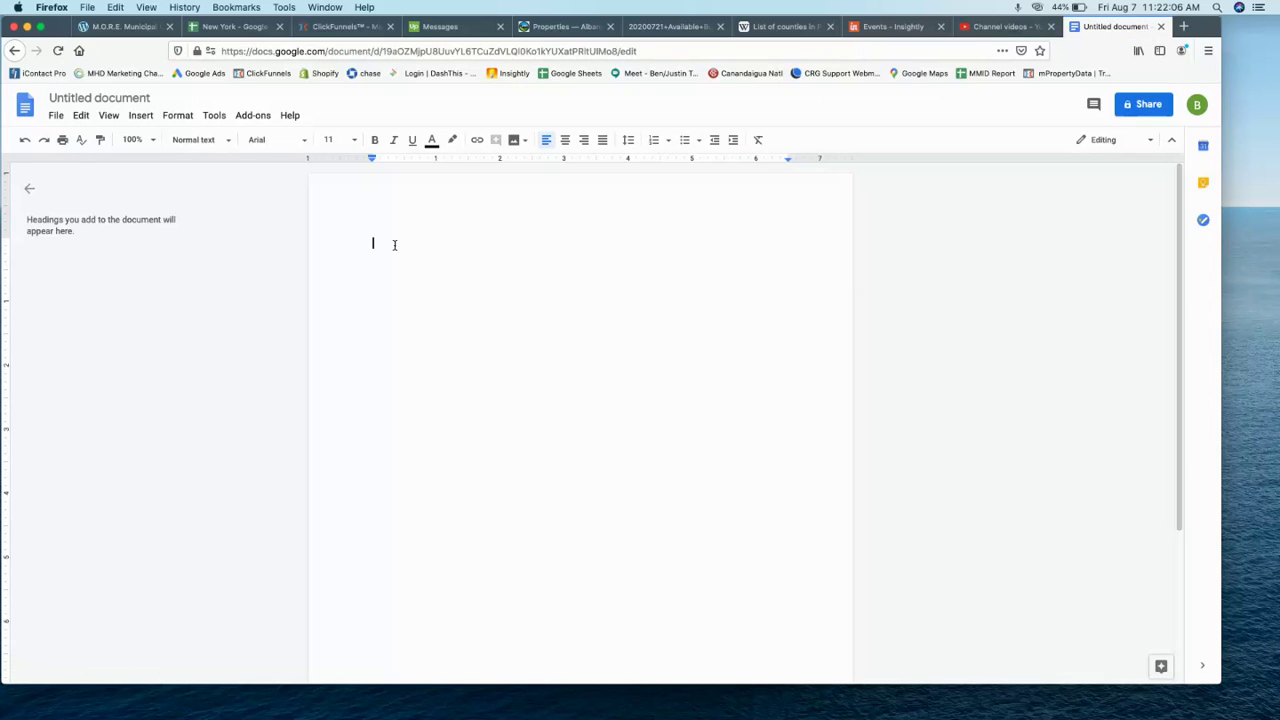
# Type 'SCENARIO #1:' and below it 'NO SALES ARE SCHEDULED.'
pyautogui.write('SCENARIO')
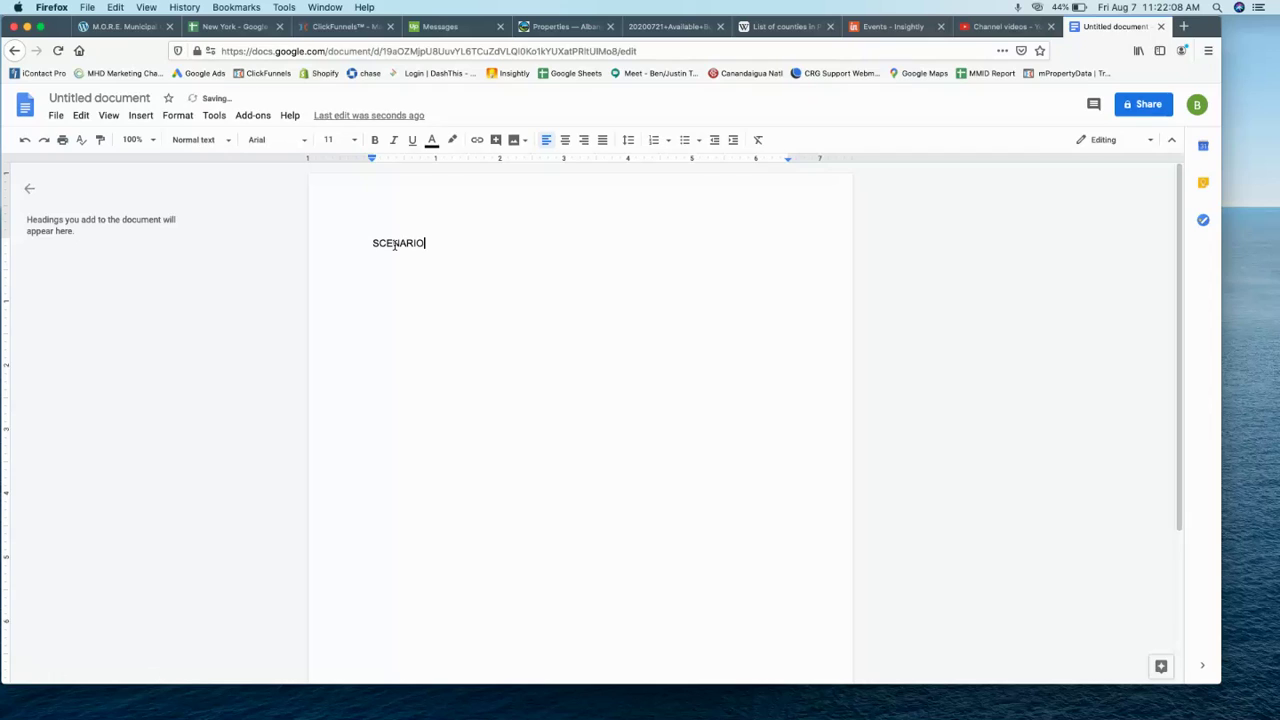
pyautogui.write(' #1:')
pyautogui.press('Return')
pyautogui.press('Return')
pyautogui.write('NO SALES ARE')
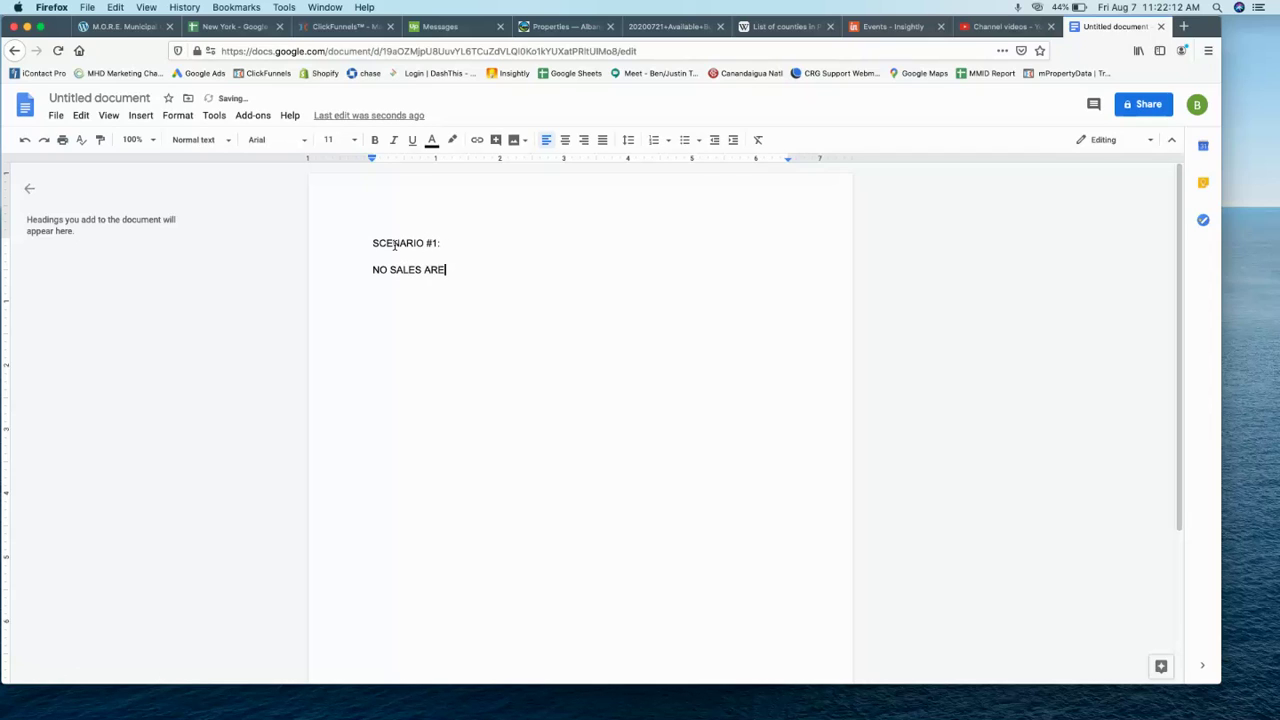
pyautogui.write(' SCHEDULED, POSTPONED ')
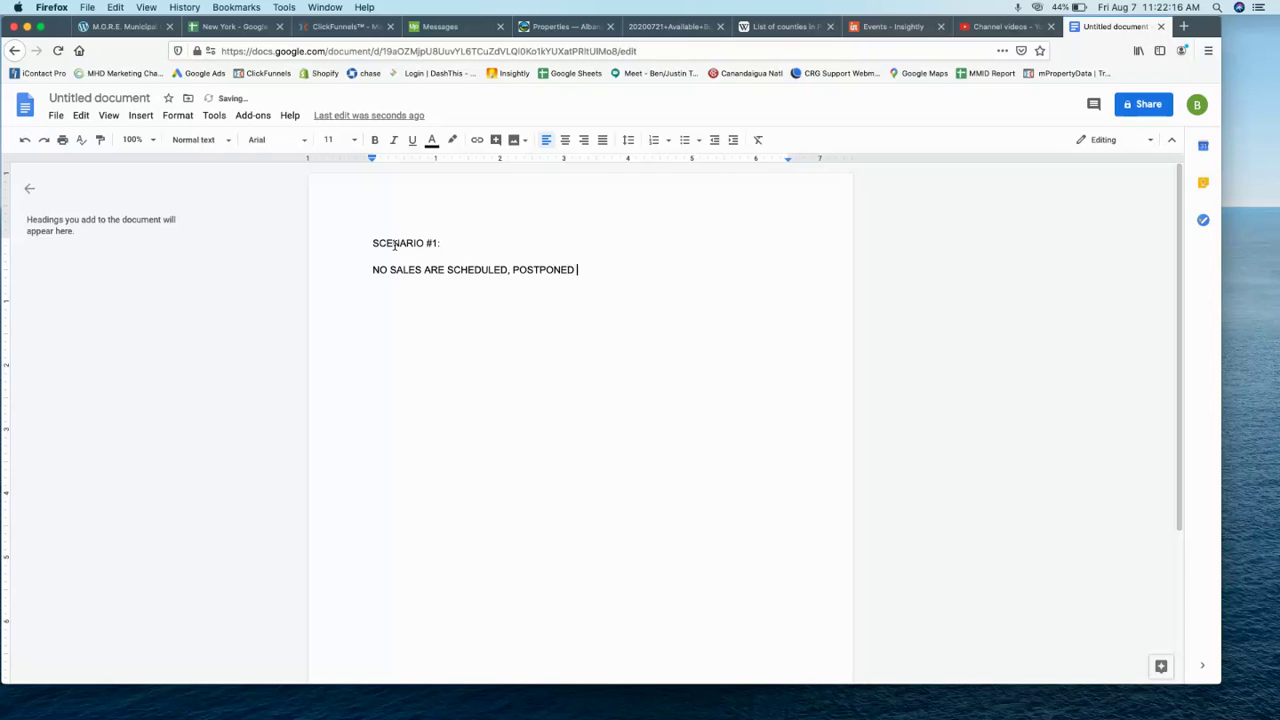
pyautogui.write('FRO')
pyautogui.press('BackSpace')
pyautogui.press('BackSpace')
pyautogui.press('BackSpace')
pyautogui.press('BackSpace')
pyautogui.press('BackSpace')
pyautogui.press('BackSpace')
pyautogui.press('BackSpace')
pyautogui.press('BackSpace')
pyautogui.press('BackSpace')
pyautogui.press('BackSpace')
pyautogui.press('BackSpace')
pyautogui.press('BackSpace')
pyautogui.press('BackSpace')
pyautogui.press('BackSpace')
pyautogui.write('.')
pyautogui.press('Return')
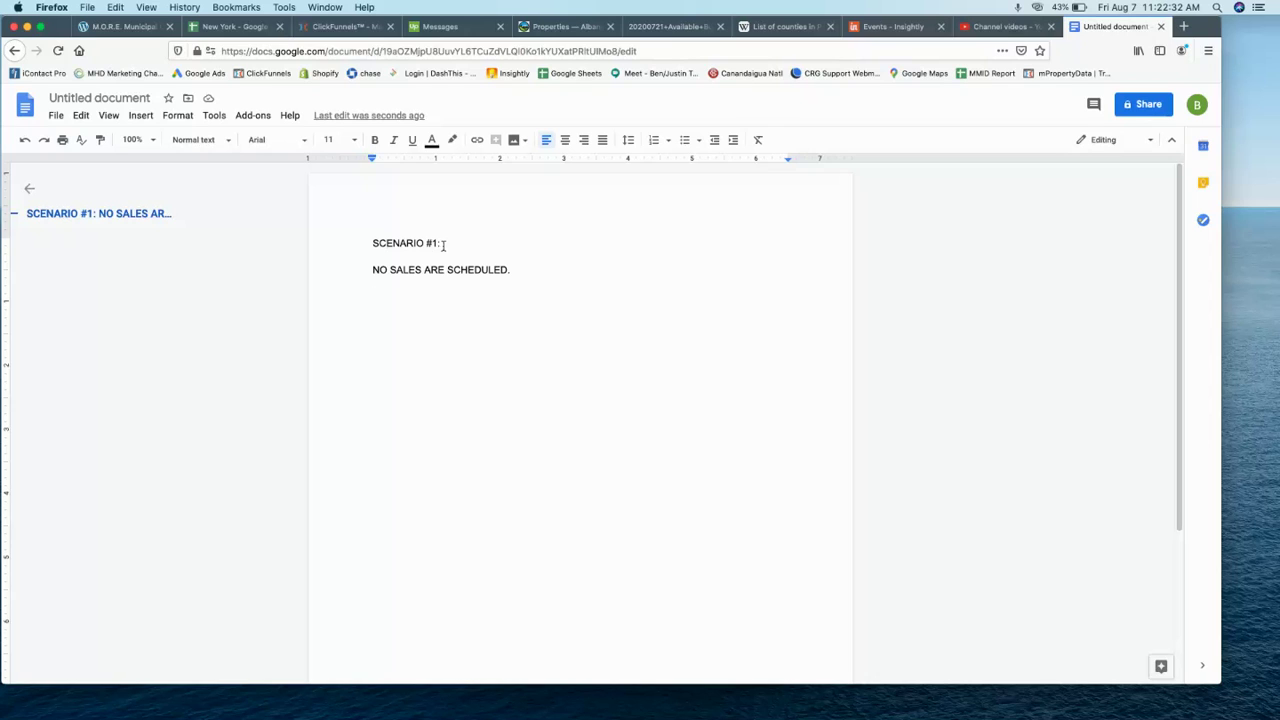
# Open the ADAMS COUNTY PA record from the Insightly Organizations list
pyautogui.click(880, 28)
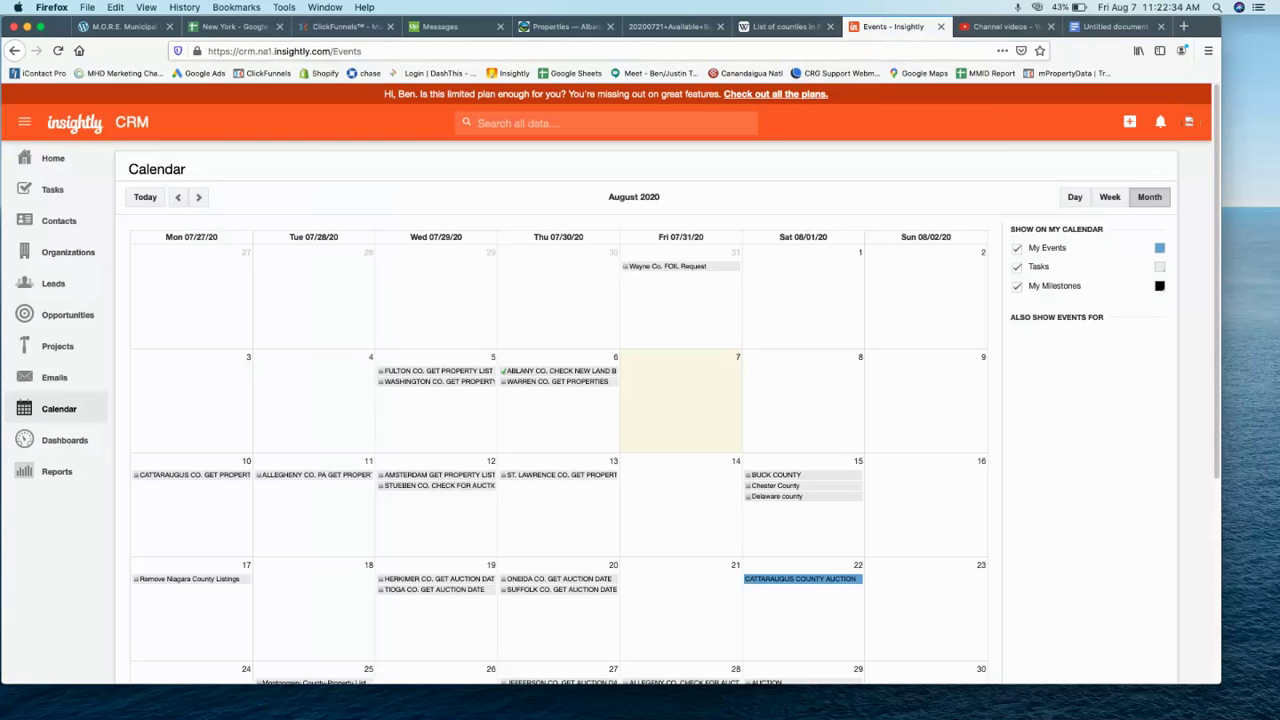
pyautogui.click(62, 252)
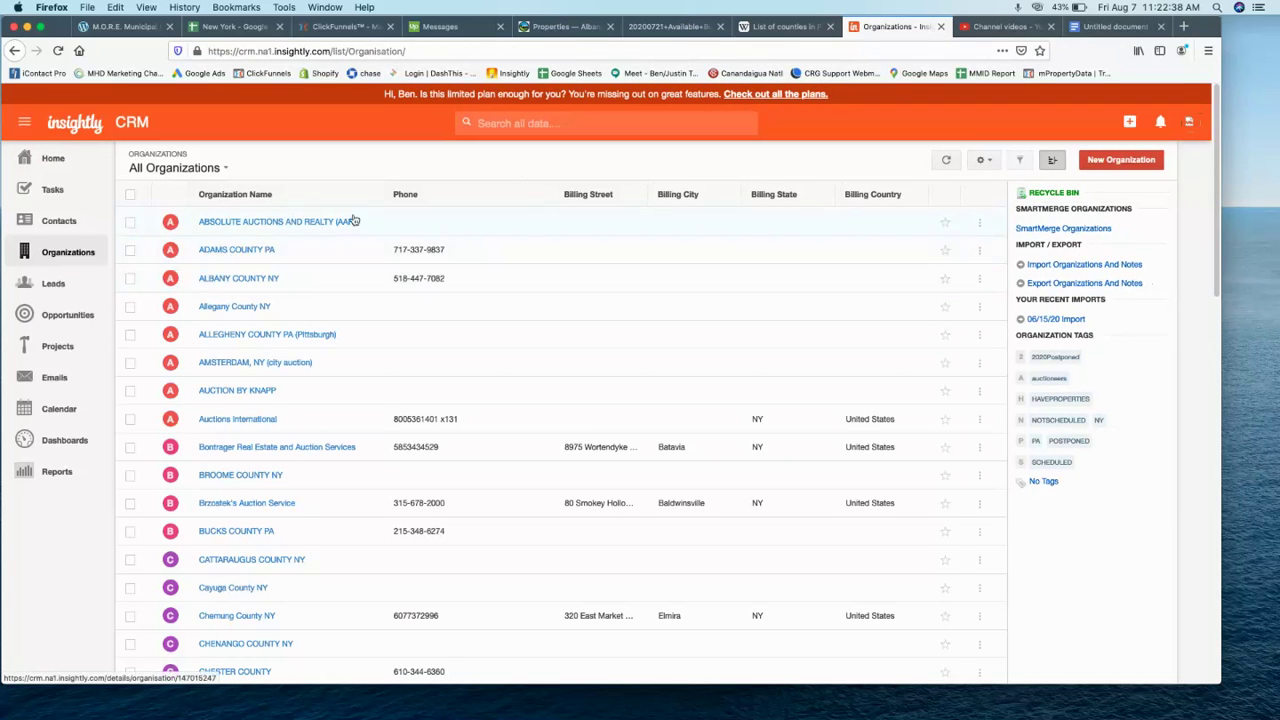
pyautogui.click(230, 252)
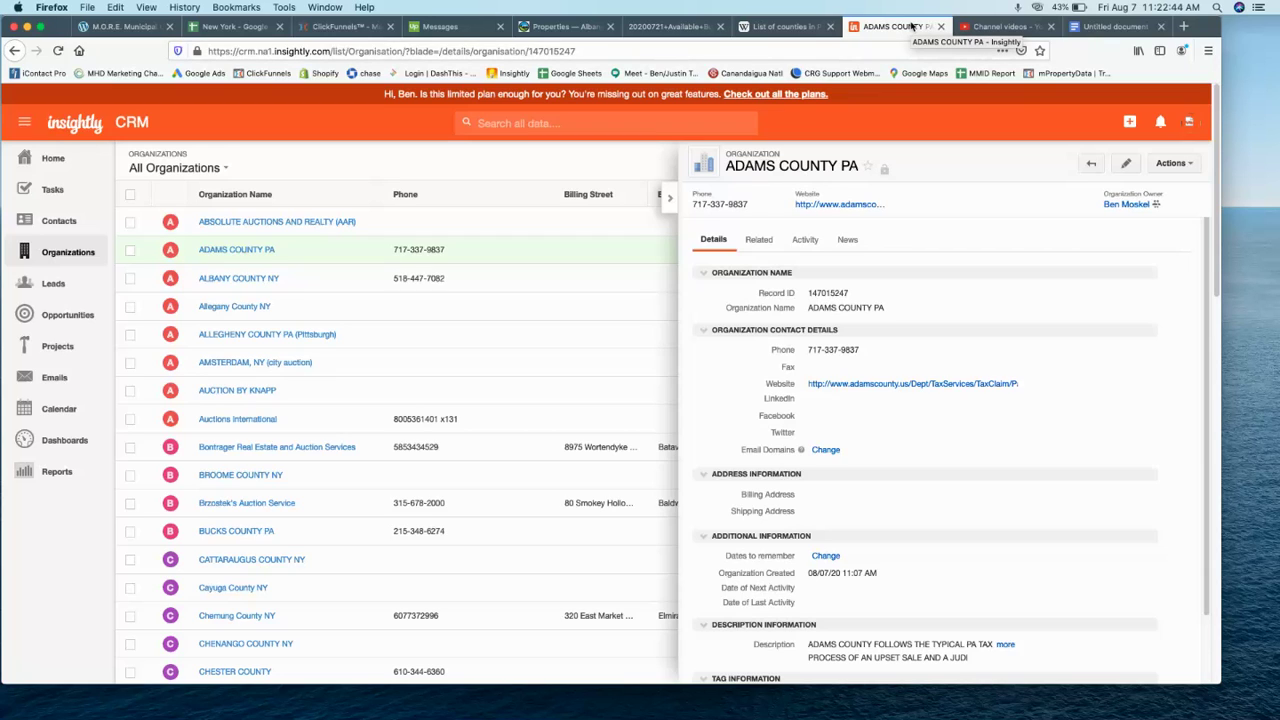
pyautogui.click(1188, 170)
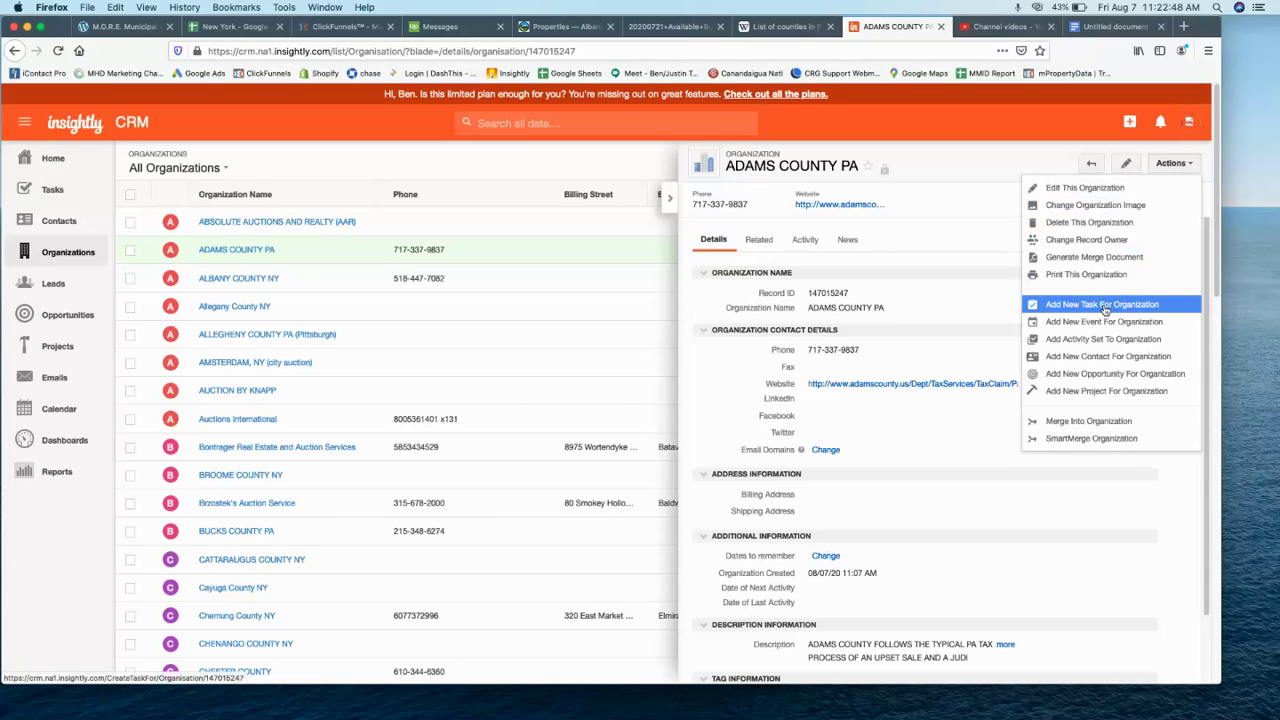
# Add a new task for ADAMS COUNTY PA named 'ADAMS CO. CHECK STATUS'
pyautogui.click(1084, 310)
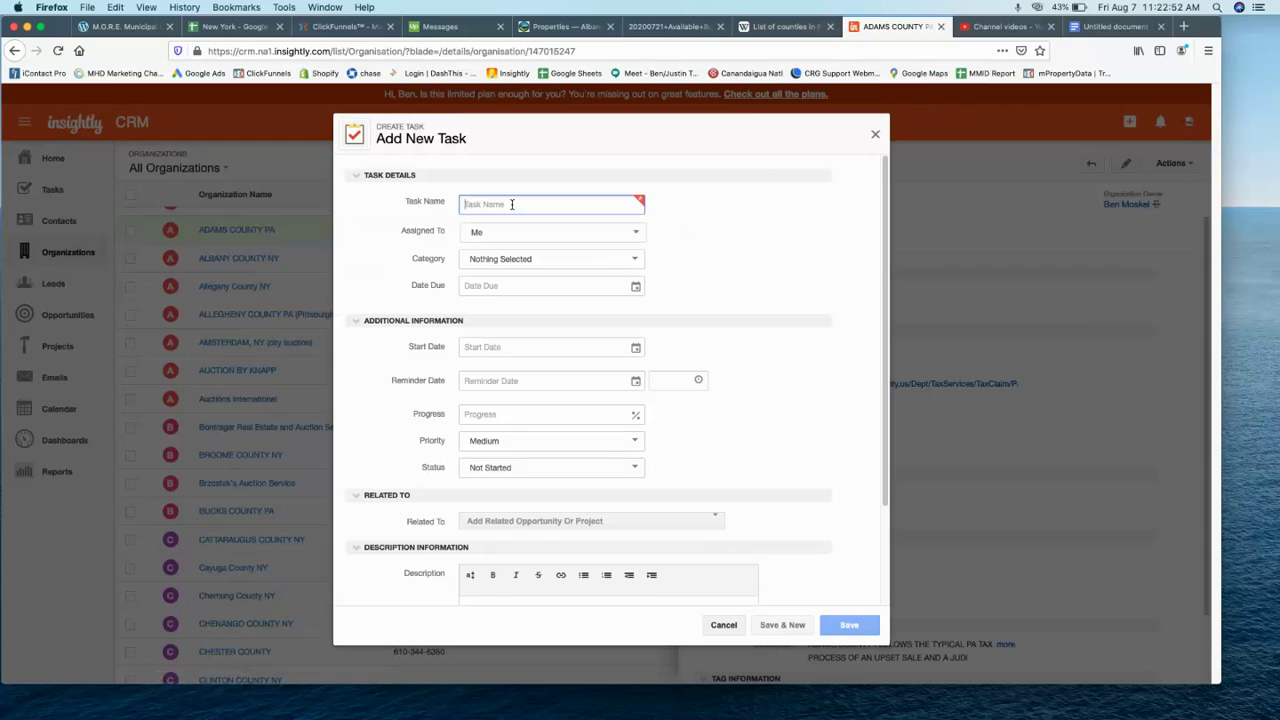
pyautogui.write('ADAMS CO.')
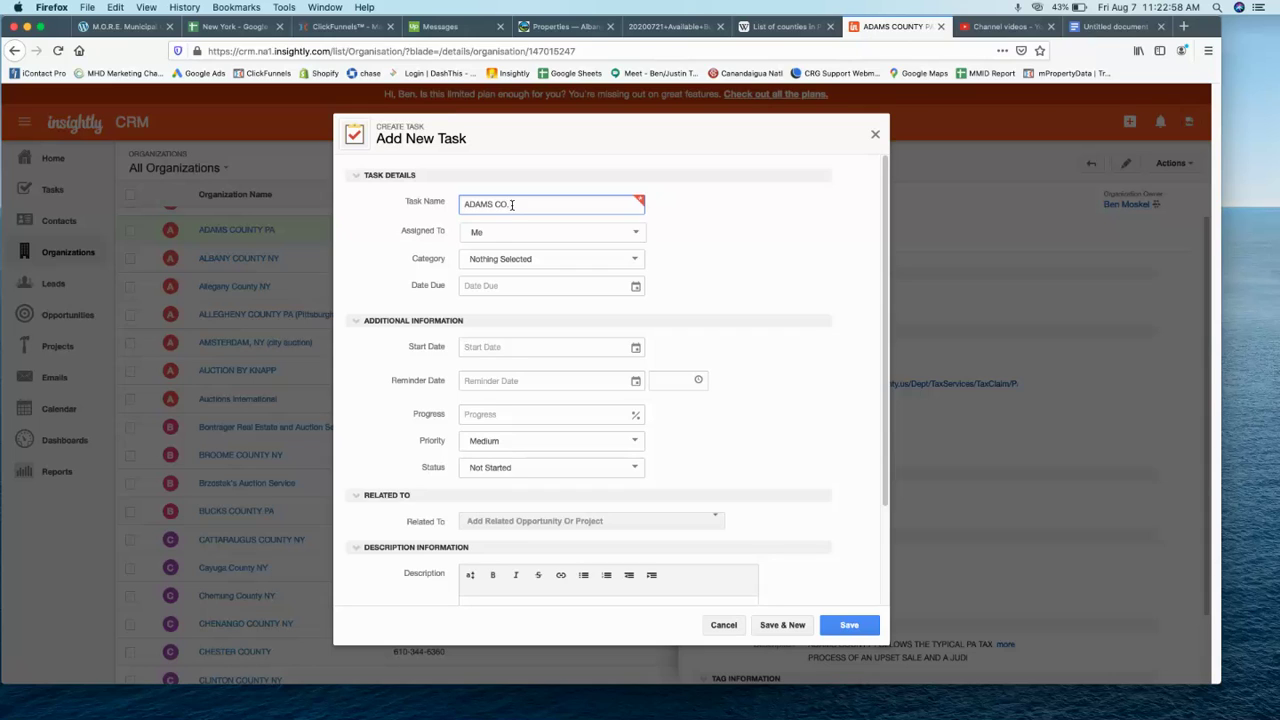
pyautogui.write('CHECK STATUS')
pyautogui.click(496, 347)
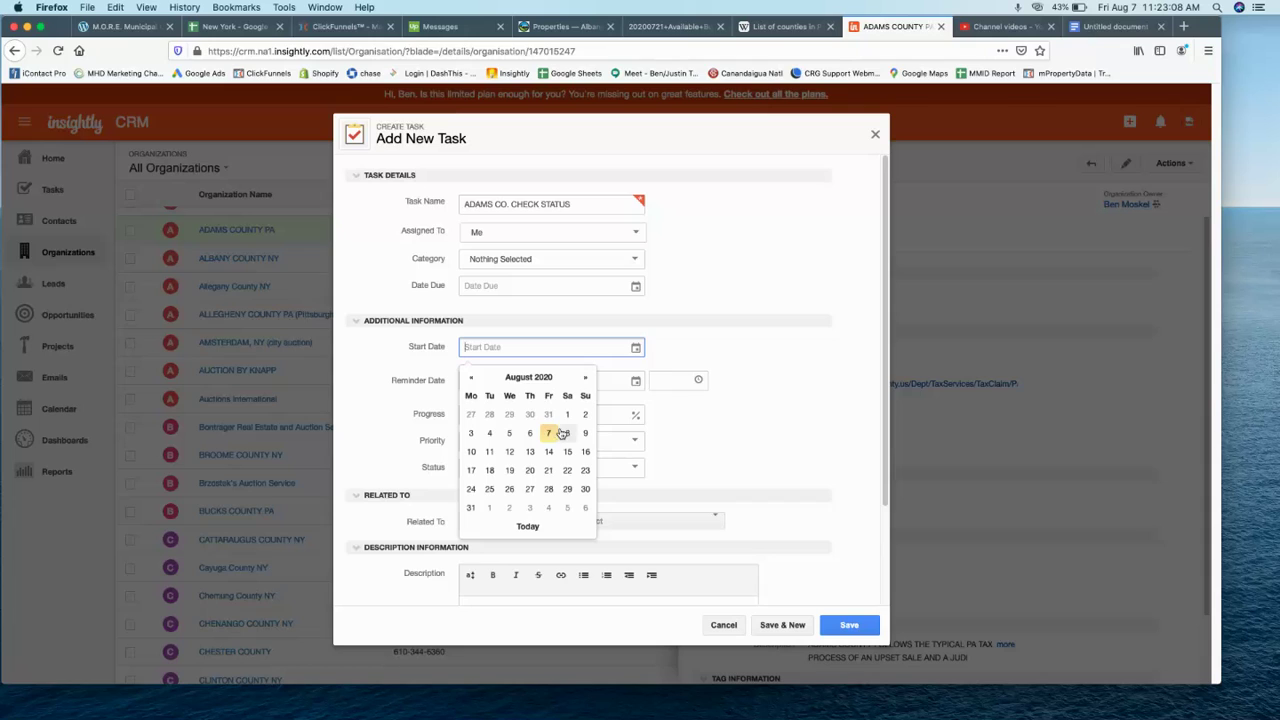
pyautogui.click(584, 380)
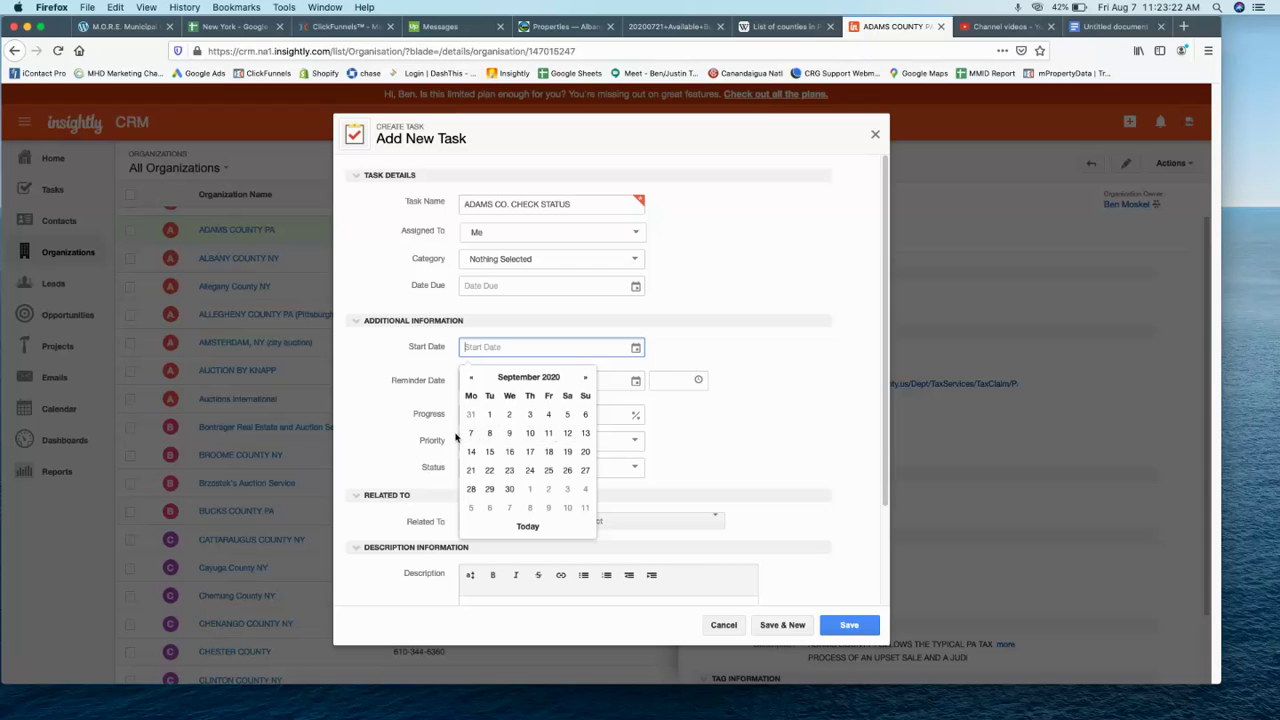
pyautogui.click(430, 381)
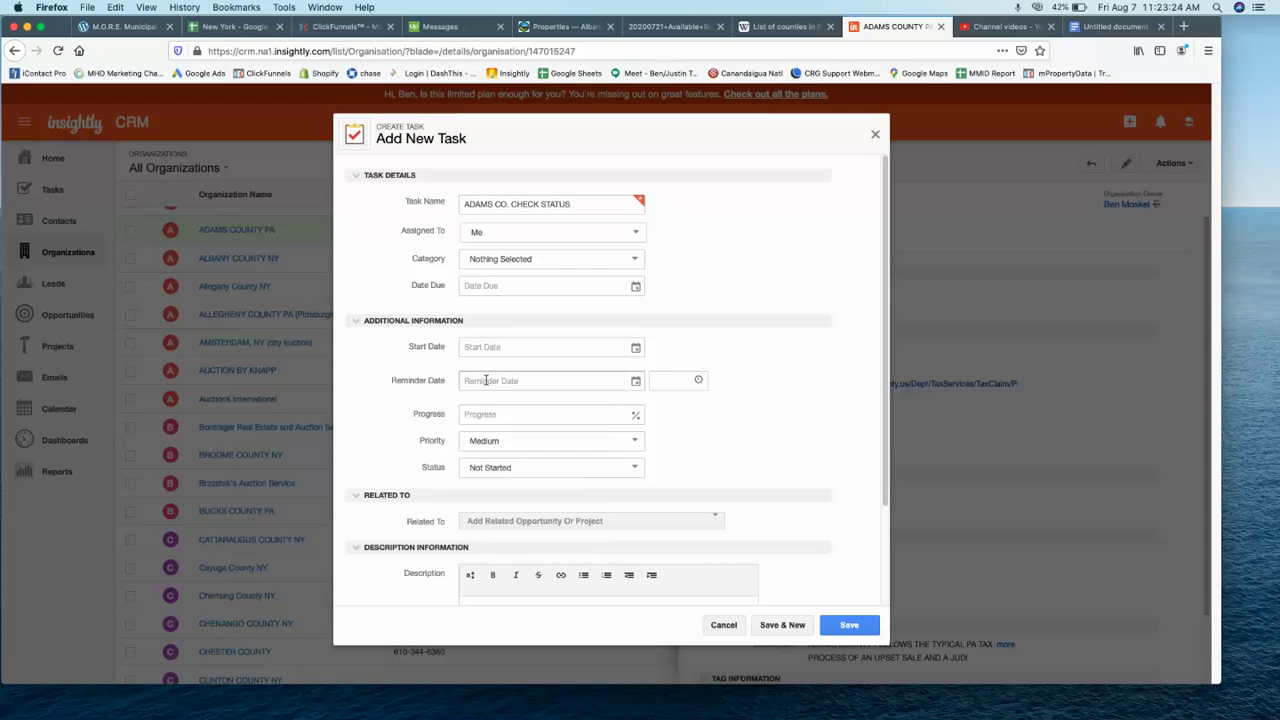
pyautogui.click(486, 380)
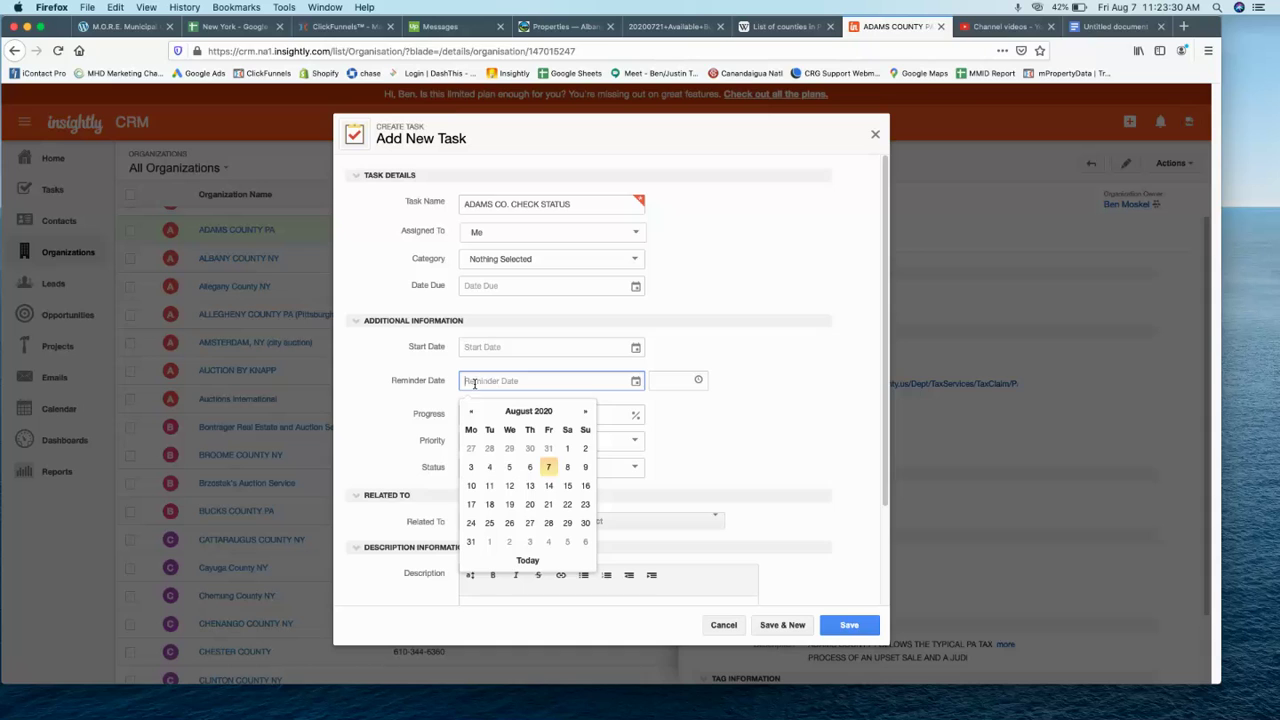
pyautogui.click(415, 441)
pyautogui.scroll(-2, 480, 420)
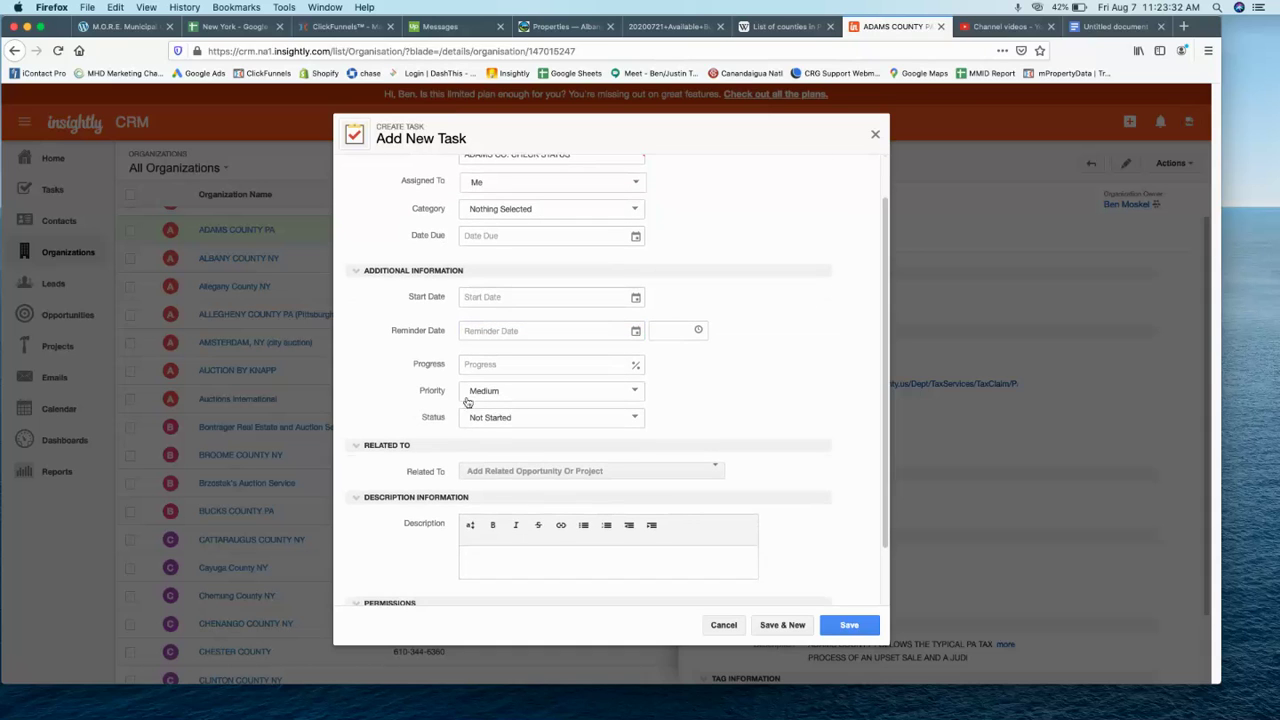
# Write the task description 'POSTPONED BECAUSE OF COVID.' then 'HERE IS THE LINK TO CHECK ON THE STATUS:'
pyautogui.scroll(-1, 490, 417)
pyautogui.scroll(-2, 490, 417)
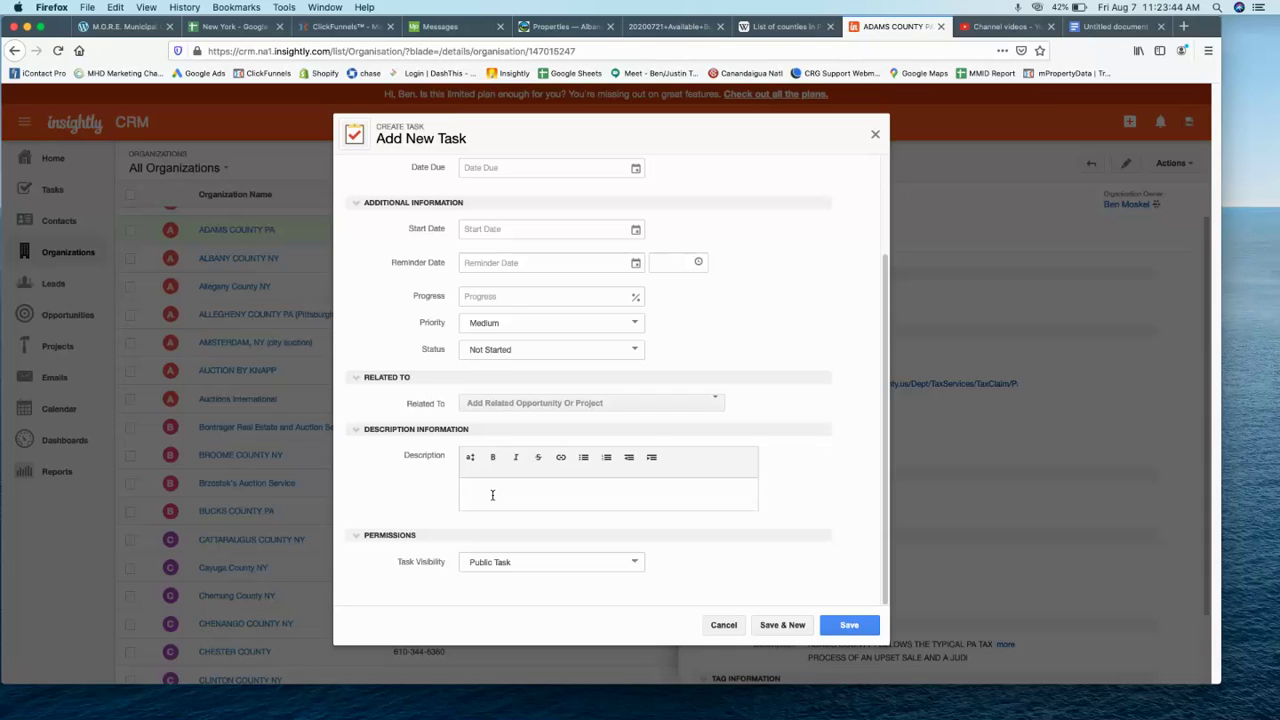
pyautogui.write('POSTPONED BECAUSE OF COVID.')
pyautogui.press('Return')
pyautogui.write('HE')
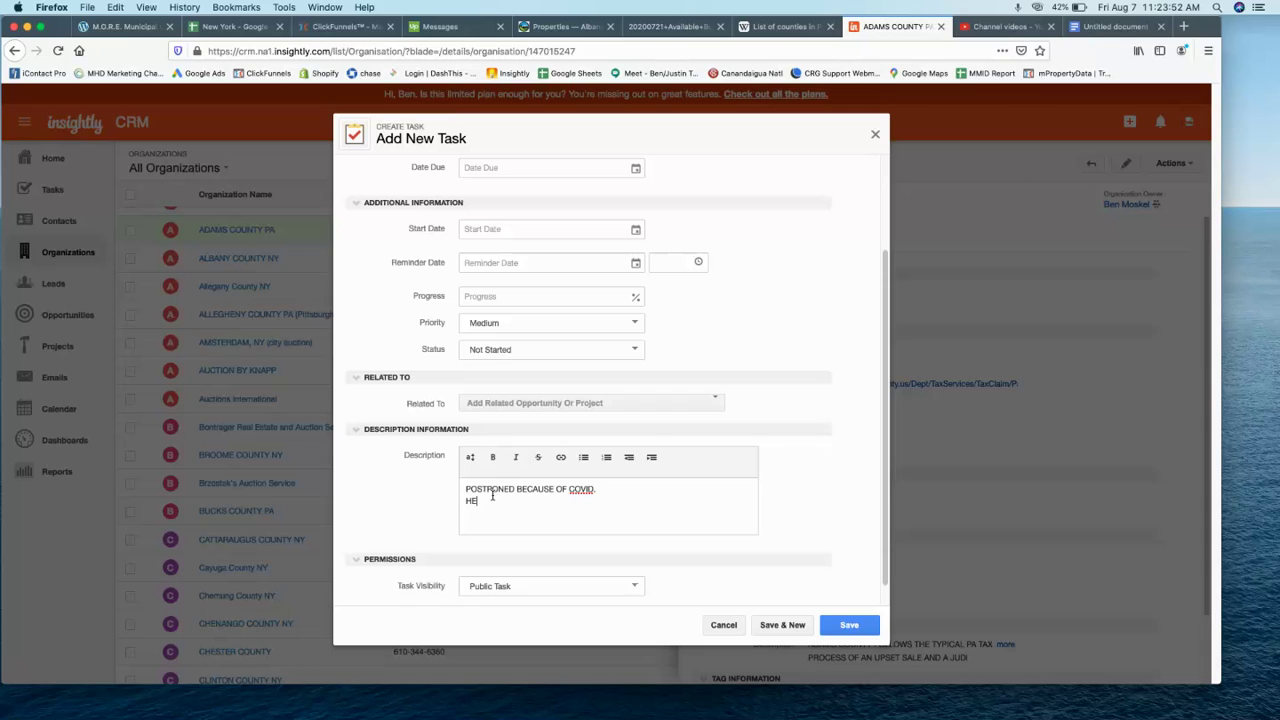
pyautogui.write('RE IS THE LINK TO CHECK ON THE STATUS:')
pyautogui.press('Return')
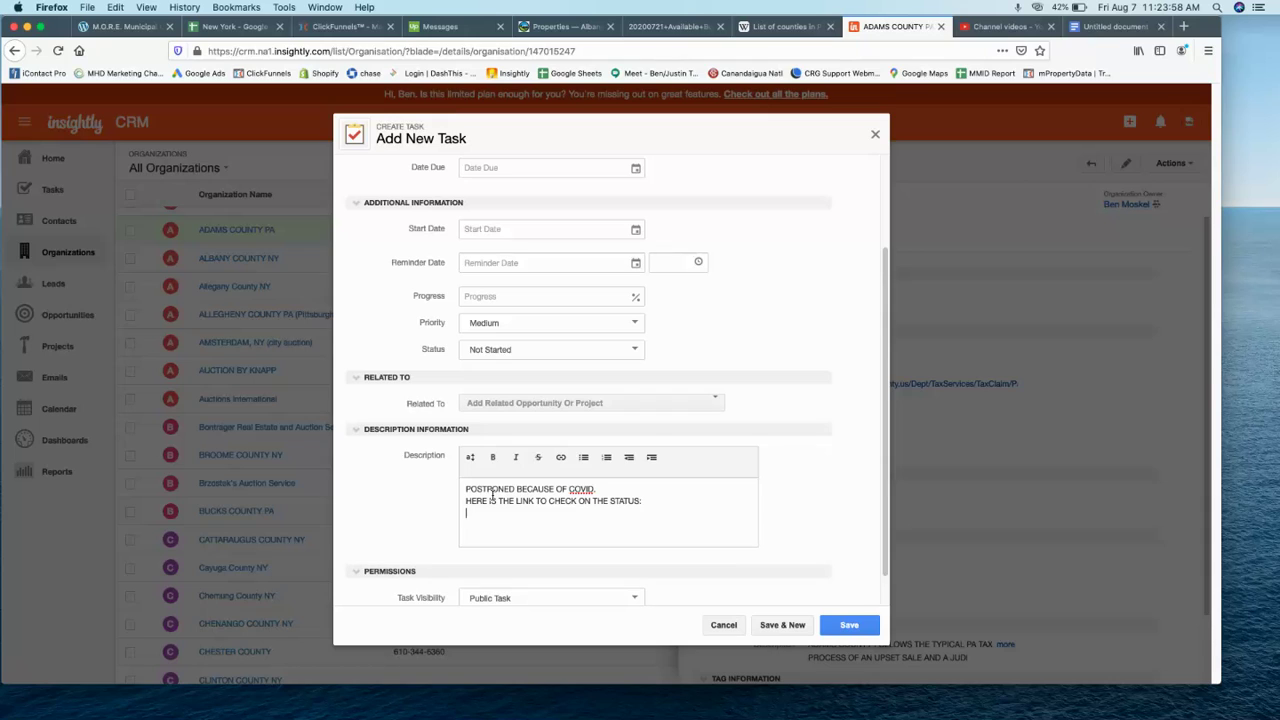
pyautogui.write('W')
pyautogui.moveTo(461, 489); pyautogui.dragTo(646, 517)
# Back in the scenarios document, add the heading 'SCENARIO #2:'
pyautogui.click(580, 517)
pyautogui.click(876, 136)
pyautogui.click(1112, 26)
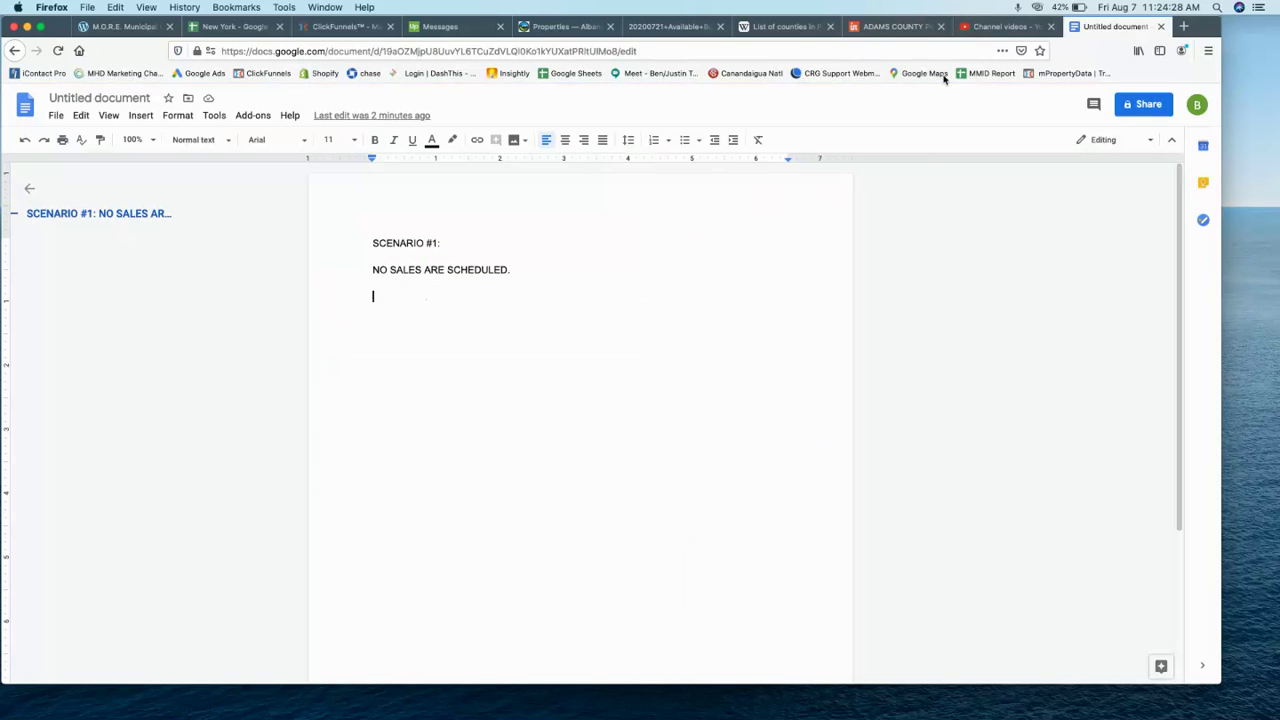
pyautogui.press('Return')
pyautogui.write('SCENARIO ')
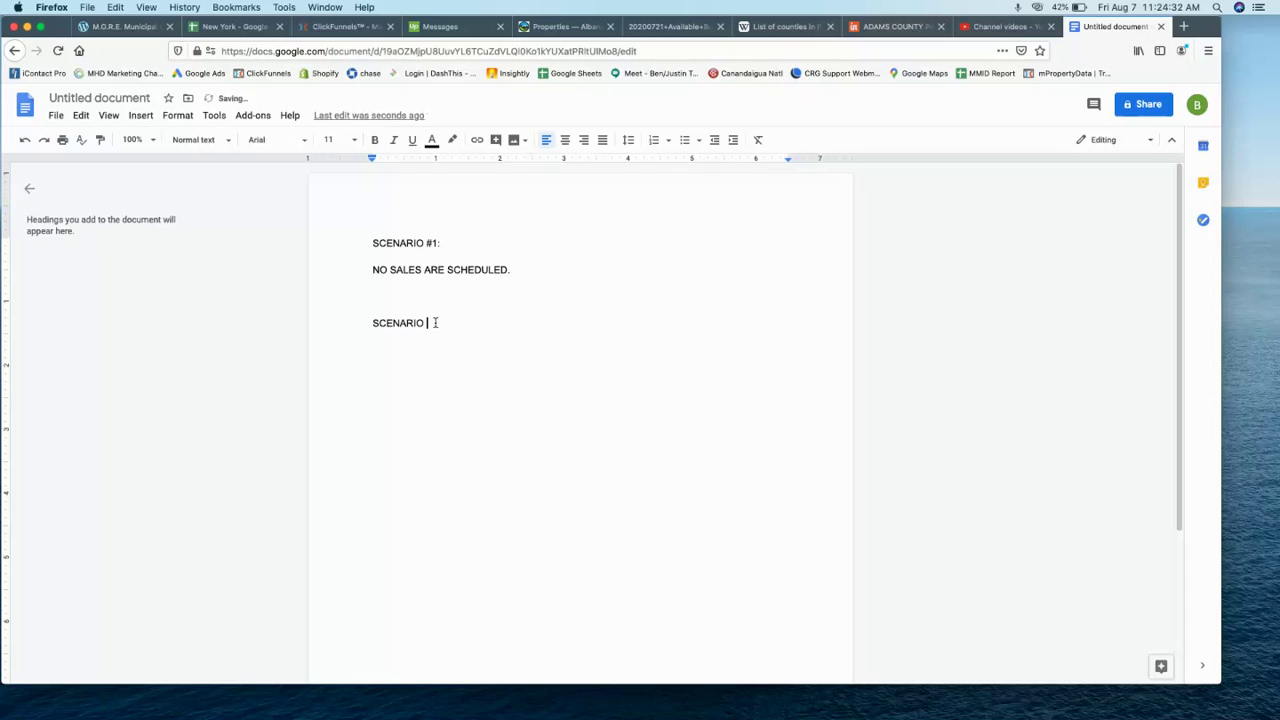
pyautogui.write('#2:')
# Under it, write 'SALE IS SCHEDULED, BUT THE COUNTY HAS NOT PUBLISHED THE LIST OF PROPERTIES YET.'
pyautogui.press('Return')
pyautogui.write('SALE IS SCHEDULED, BUT THE COUN')
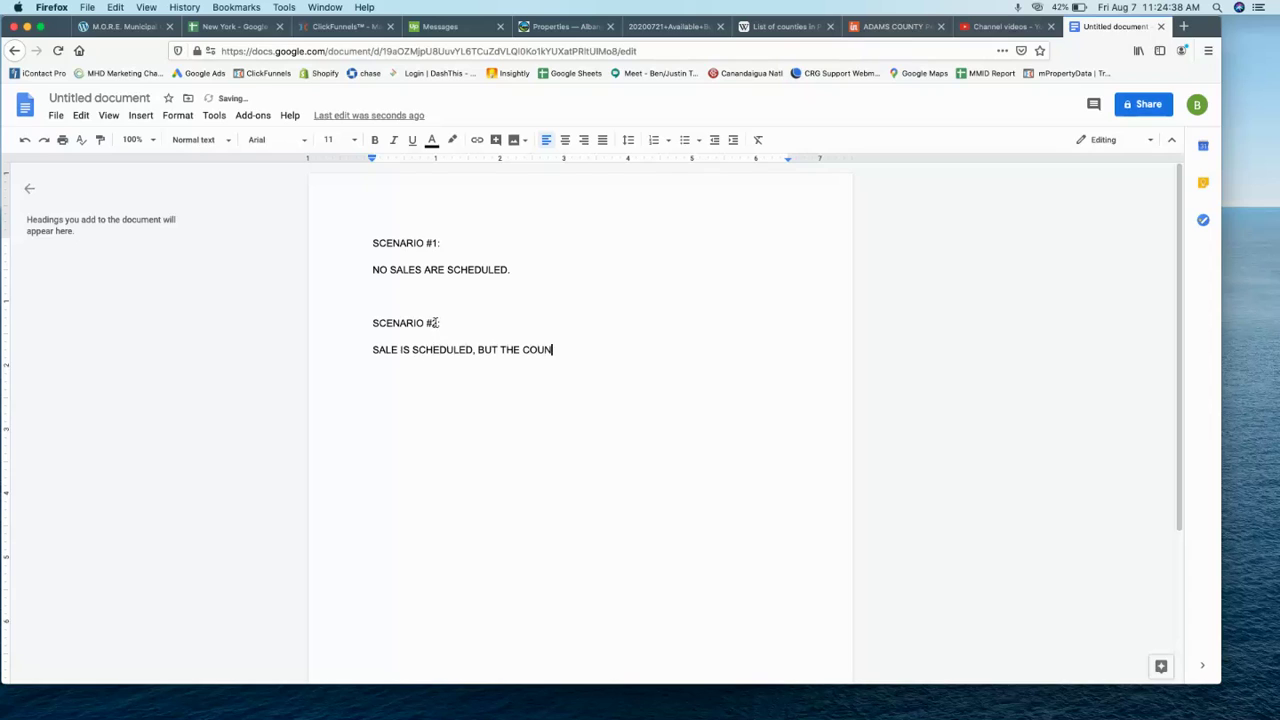
pyautogui.write('TY HAS NOT PUBLISHED THE PROPERTY')
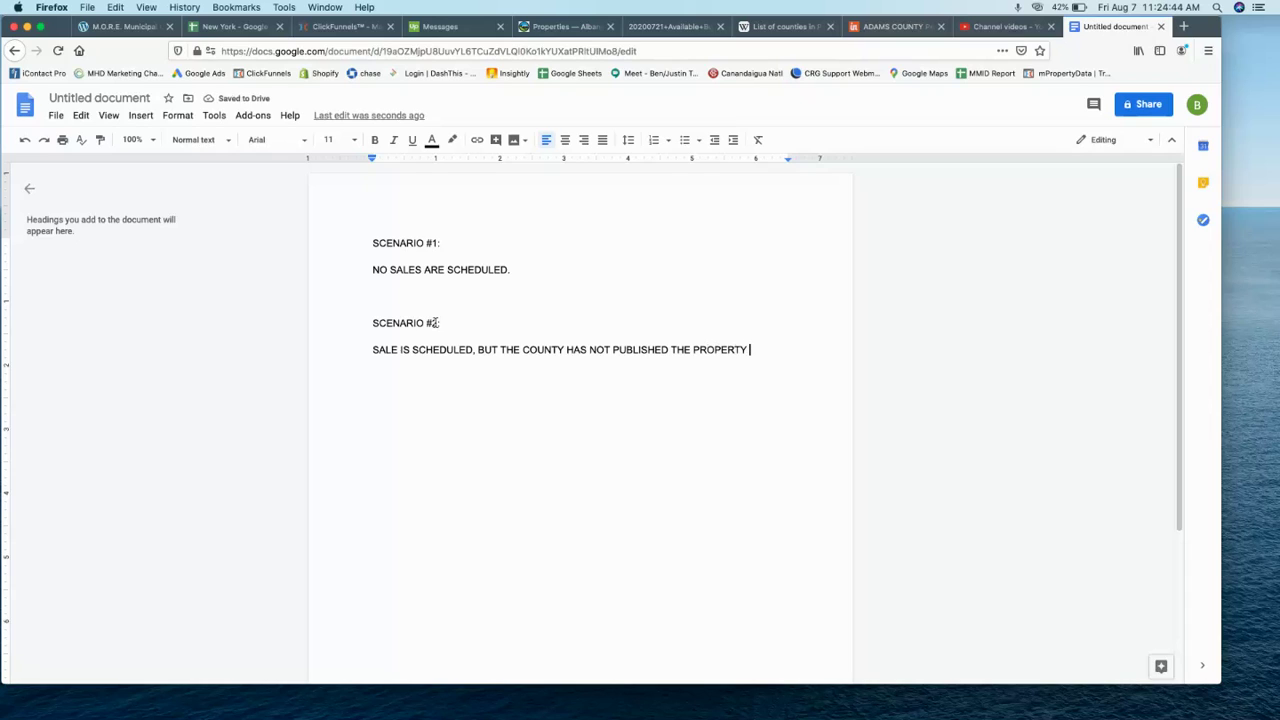
pyautogui.press('BackSpace')
pyautogui.press('BackSpace')
pyautogui.press('BackSpace')
pyautogui.press('BackSpace')
pyautogui.press('BackSpace')
pyautogui.press('BackSpace')
pyautogui.press('BackSpace')
pyautogui.press('BackSpace')
pyautogui.write('OF PROPER')
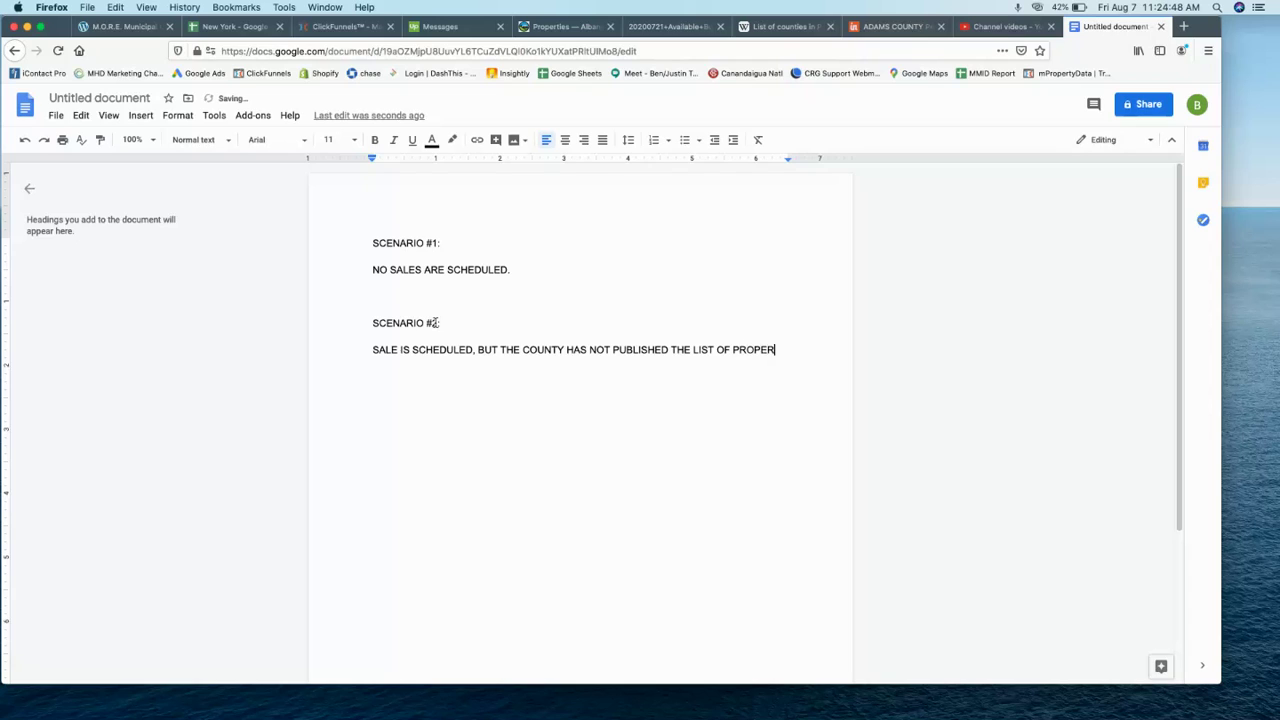
pyautogui.write('TIES YET.')
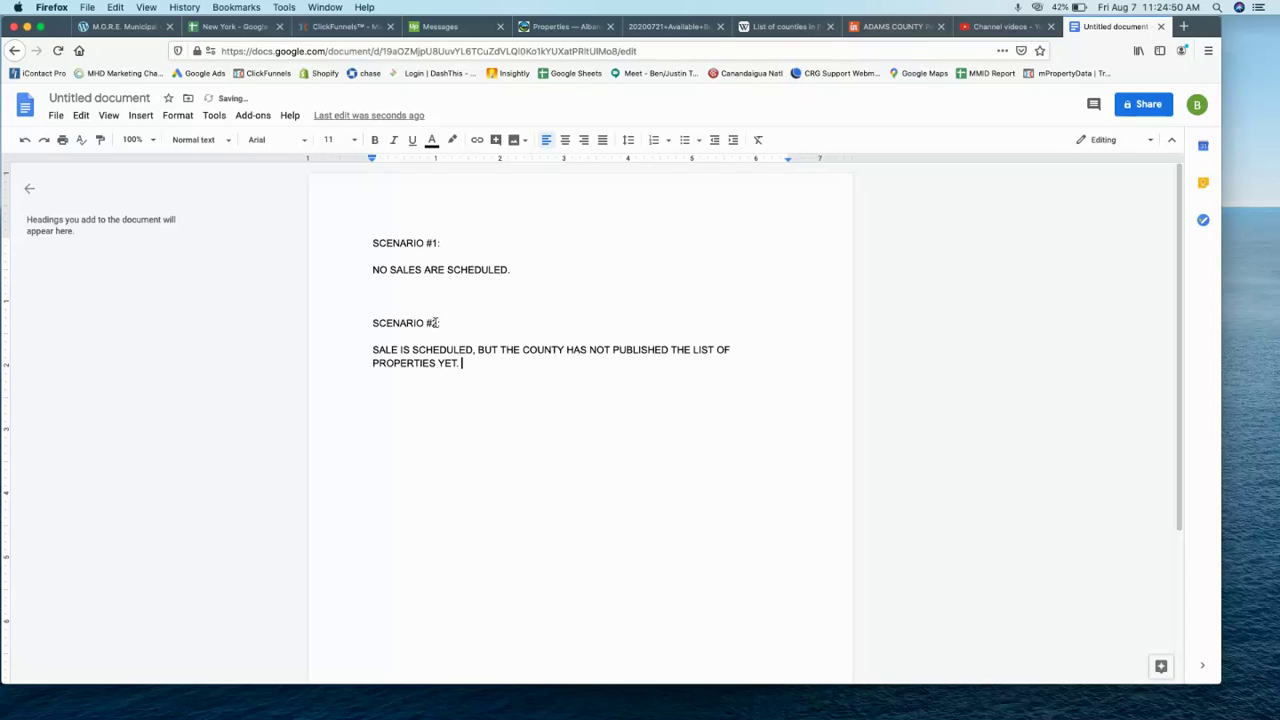
pyautogui.press('Return')
pyautogui.press('Return')
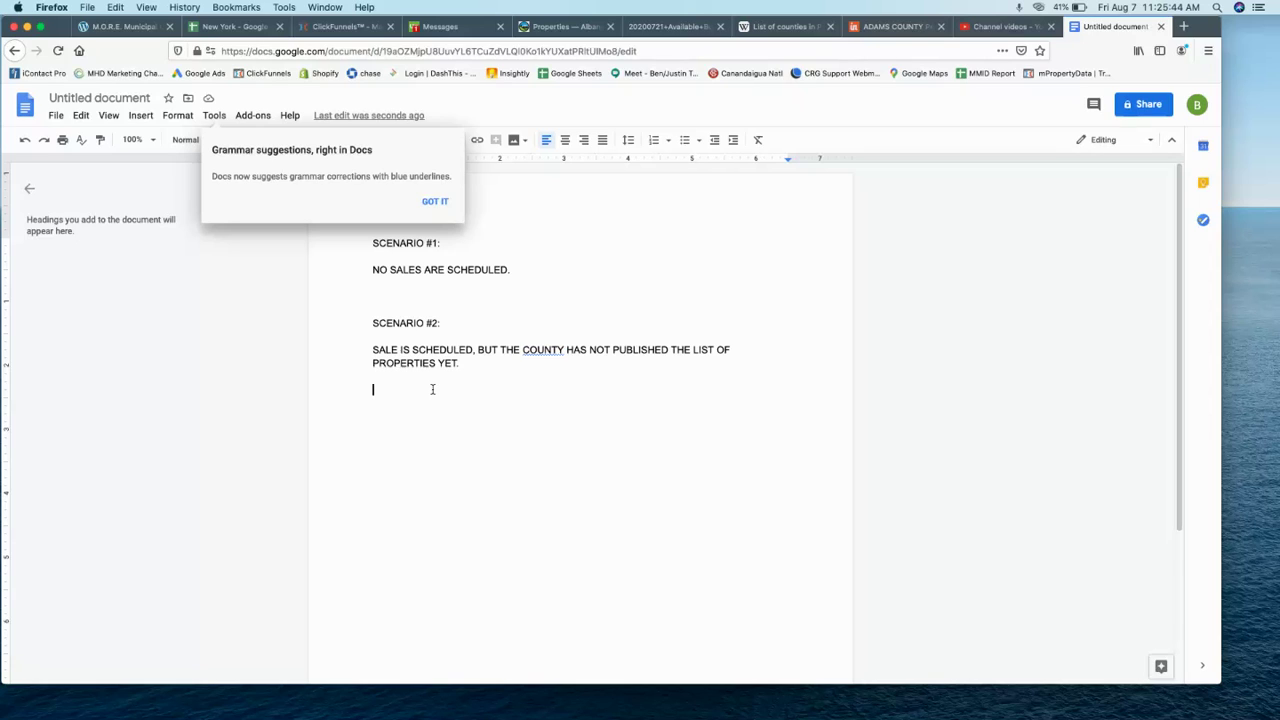
# Add 'SCENARIO #3:' with the line 'SALE IS SCHEDULE AND WE HAVE A PROPERTY LIST.'
pyautogui.press('Return')
pyautogui.write('SCENARIO #2')
pyautogui.press('BackSpace')
pyautogui.write('3:')
pyautogui.press('Return')
pyautogui.write('SALE IS ')
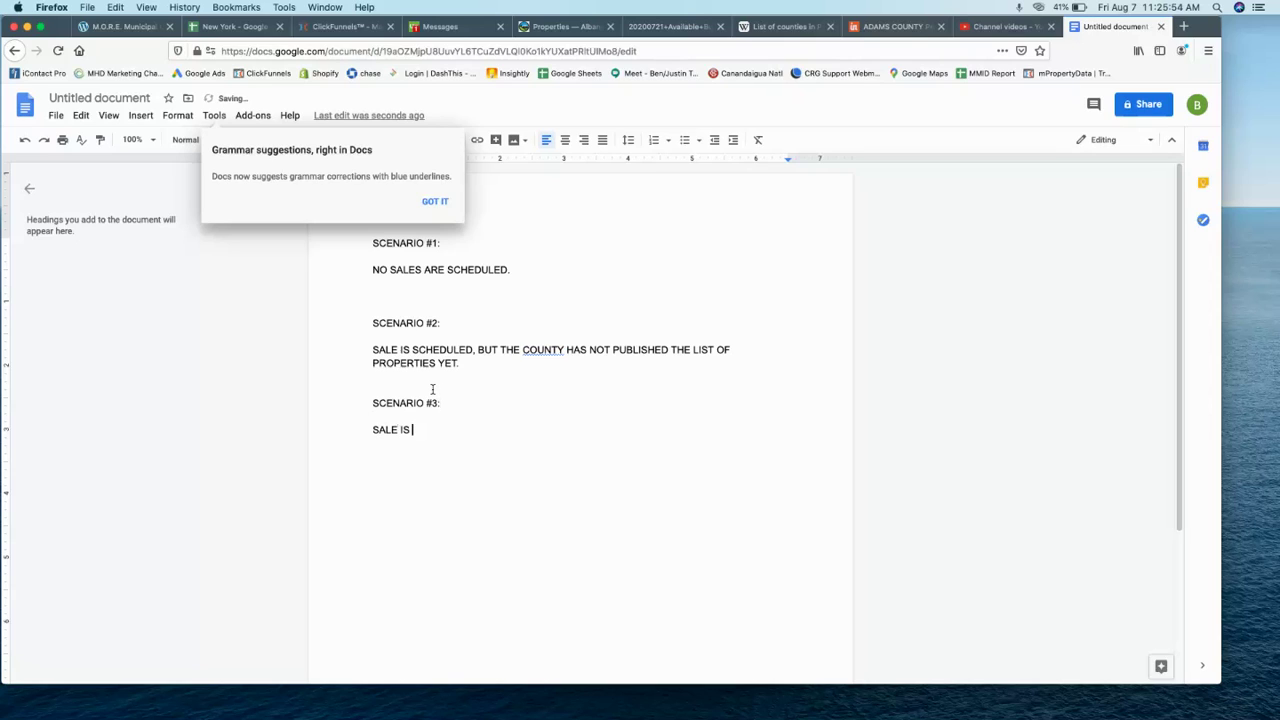
pyautogui.write('SCHEDULE AND WE HAVE A PROPERTY LIST.')
# Add the line 'ADD AN ALERT FOR 30 DAYS AFTER THE AUCTION/SALE TO UPDATE PROPERTY LIST.'
pyautogui.press('Return')
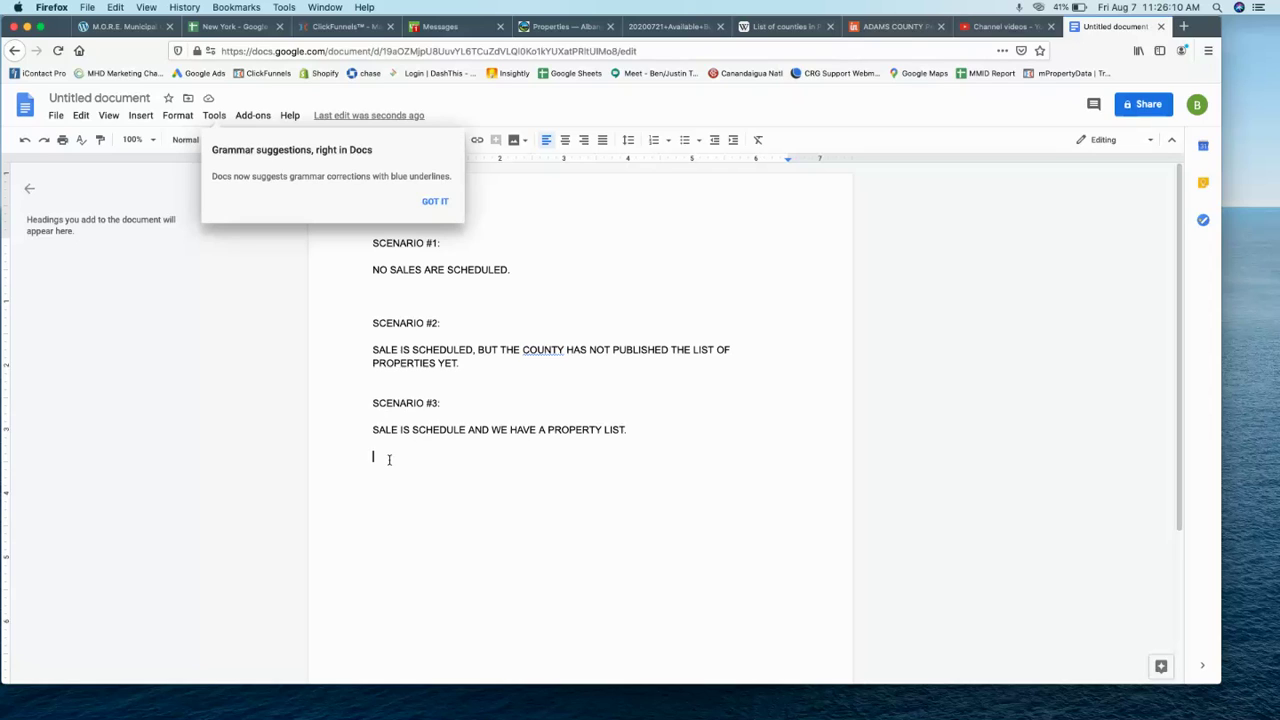
pyautogui.write('ADD AN ALER')
pyautogui.write('T TO')
pyautogui.press('Up')
pyautogui.press('Up')
pyautogui.press('Up')
pyautogui.press('Up')
pyautogui.press('Down')
pyautogui.press('Down')
pyautogui.press('Down')
pyautogui.press('Down')
pyautogui.press('End')
pyautogui.press('BackSpace')
pyautogui.press('BackSpace')
pyautogui.press('BackSpace')
pyautogui.write('FOR 30 DAYS AFT')
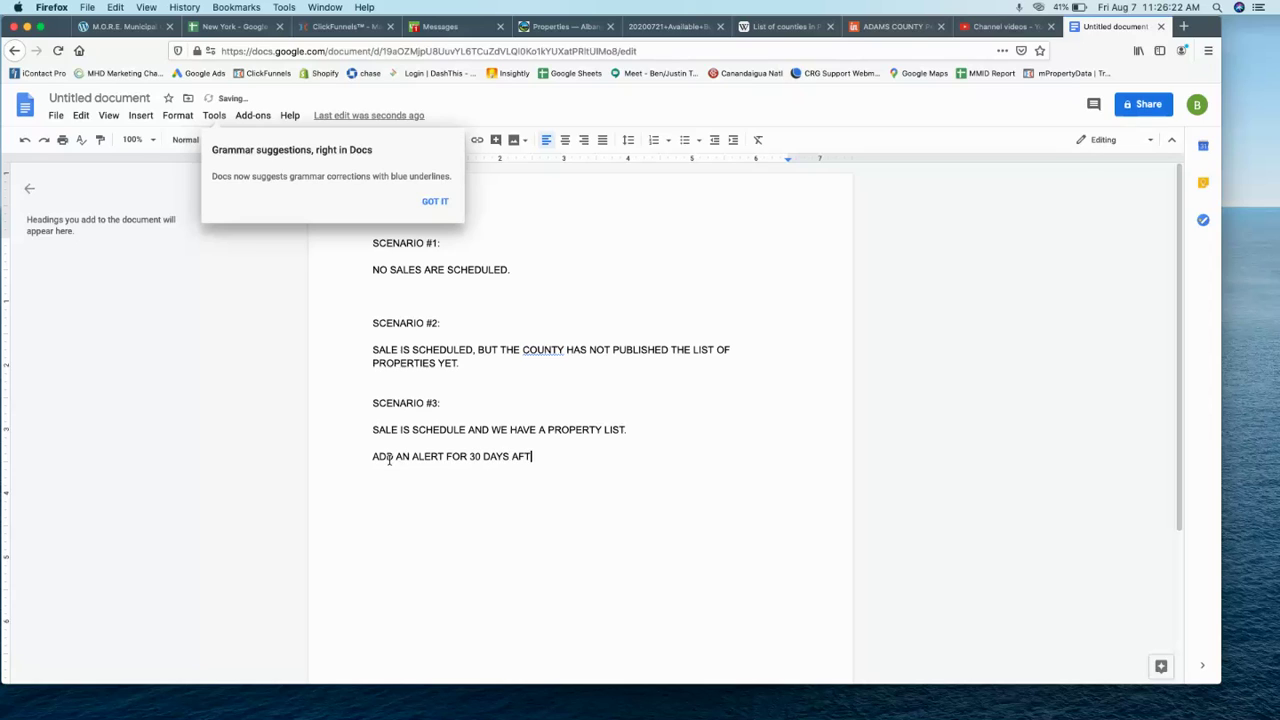
pyautogui.write('ER THE AUCTION/SALE TO ')
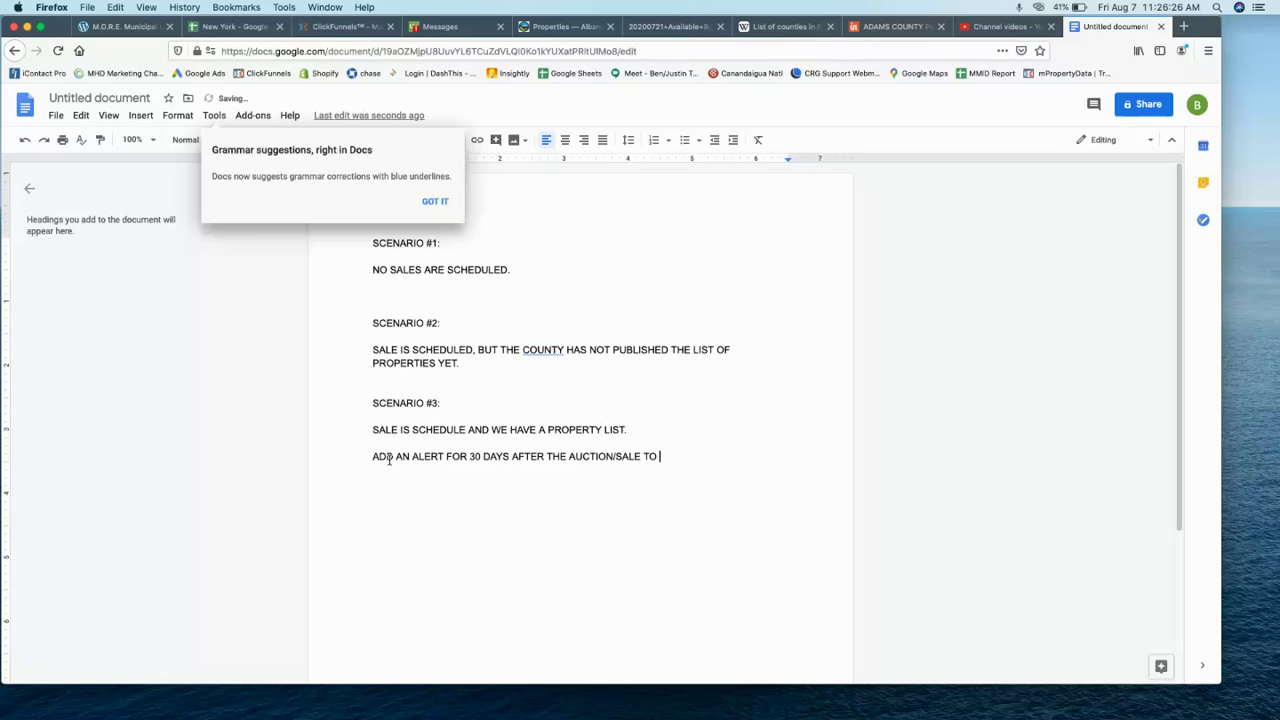
pyautogui.write('UPDATE PROEPRTY LIST')
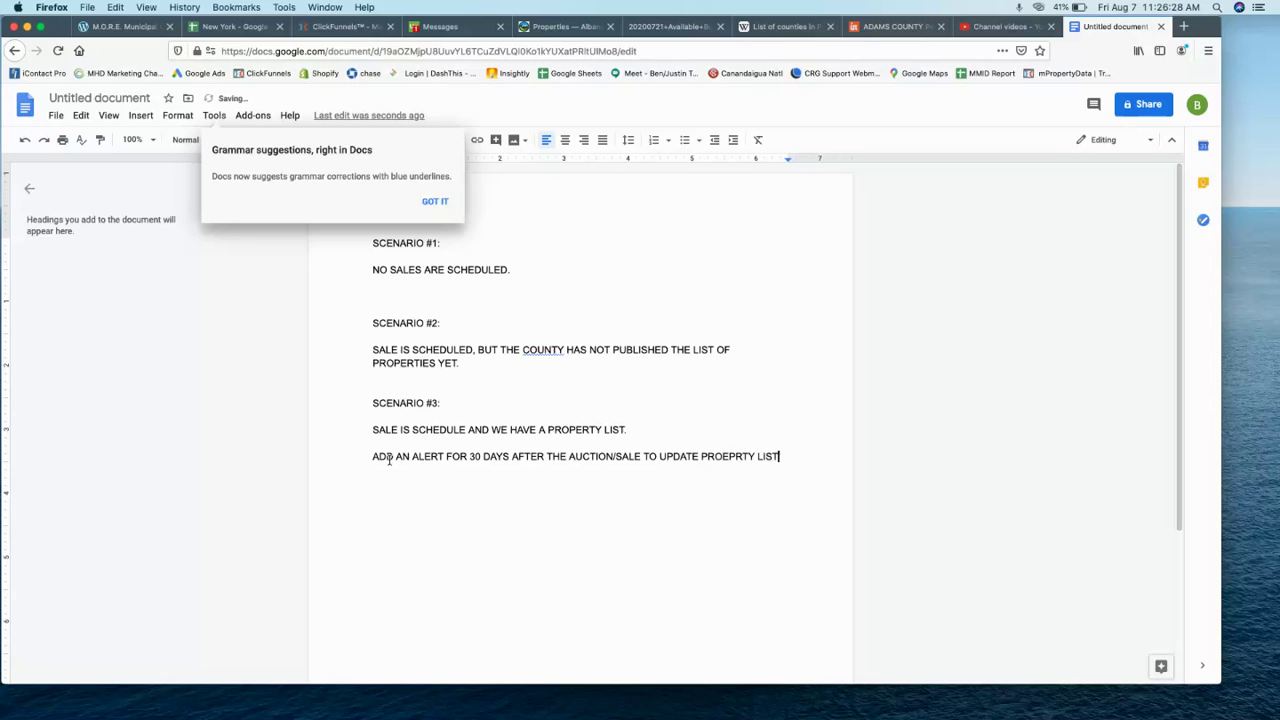
pyautogui.write('.')
pyautogui.press('Return')
# Correct PROEPRTY to PROPERTY, dismiss the grammar notice, and return to Insightly
pyautogui.click(728, 456)
pyautogui.click(728, 437)
pyautogui.click(373, 457)
pyautogui.moveTo(373, 457); pyautogui.dragTo(795, 452)
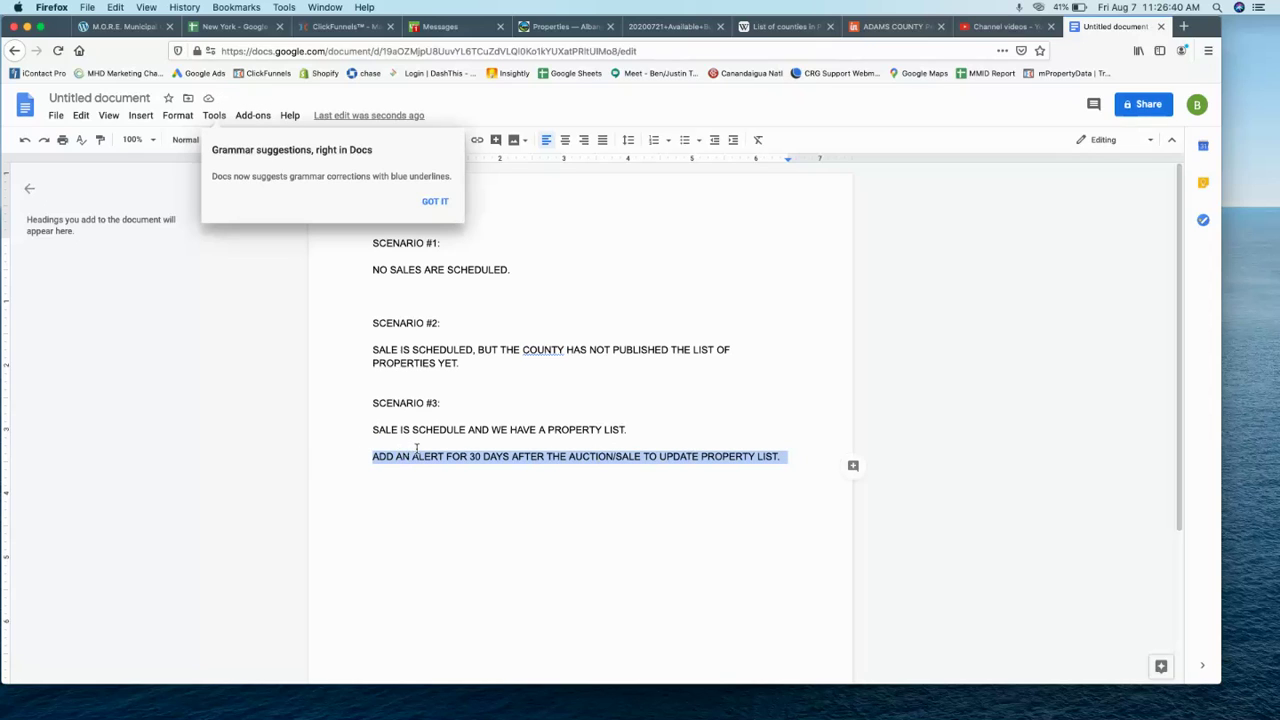
pyautogui.click(487, 456)
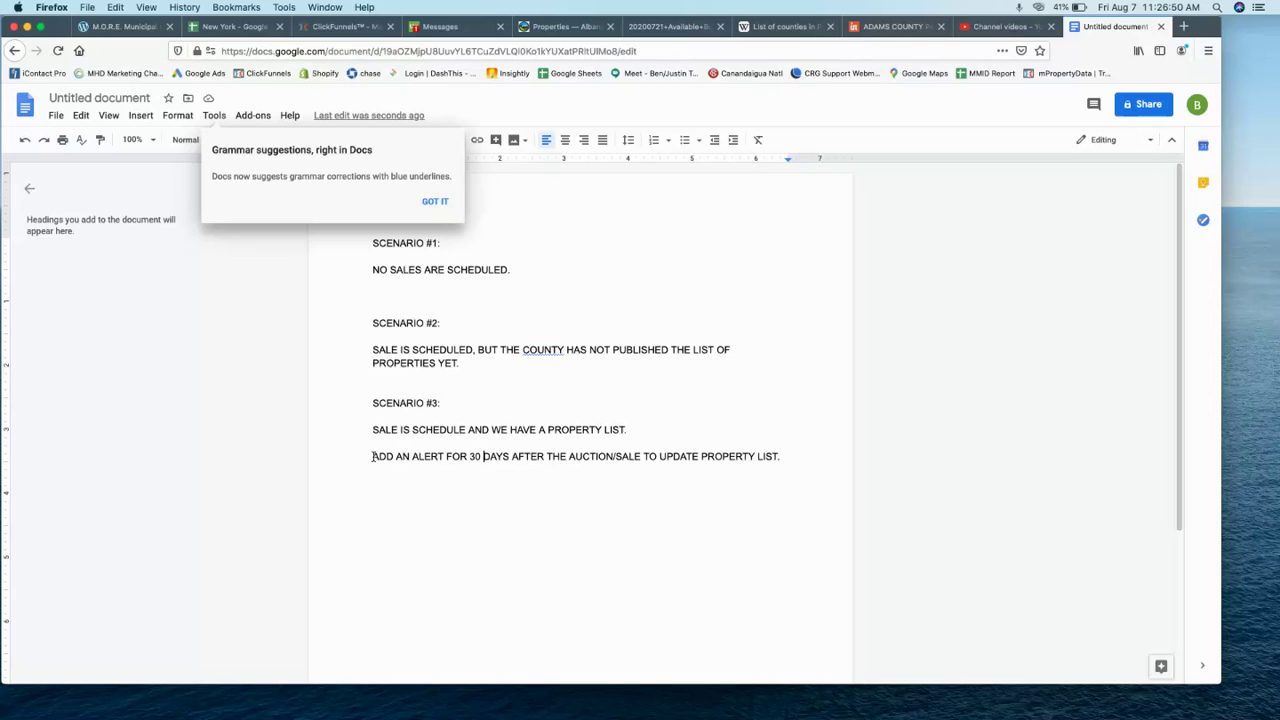
pyautogui.moveTo(373, 456); pyautogui.dragTo(779, 456)
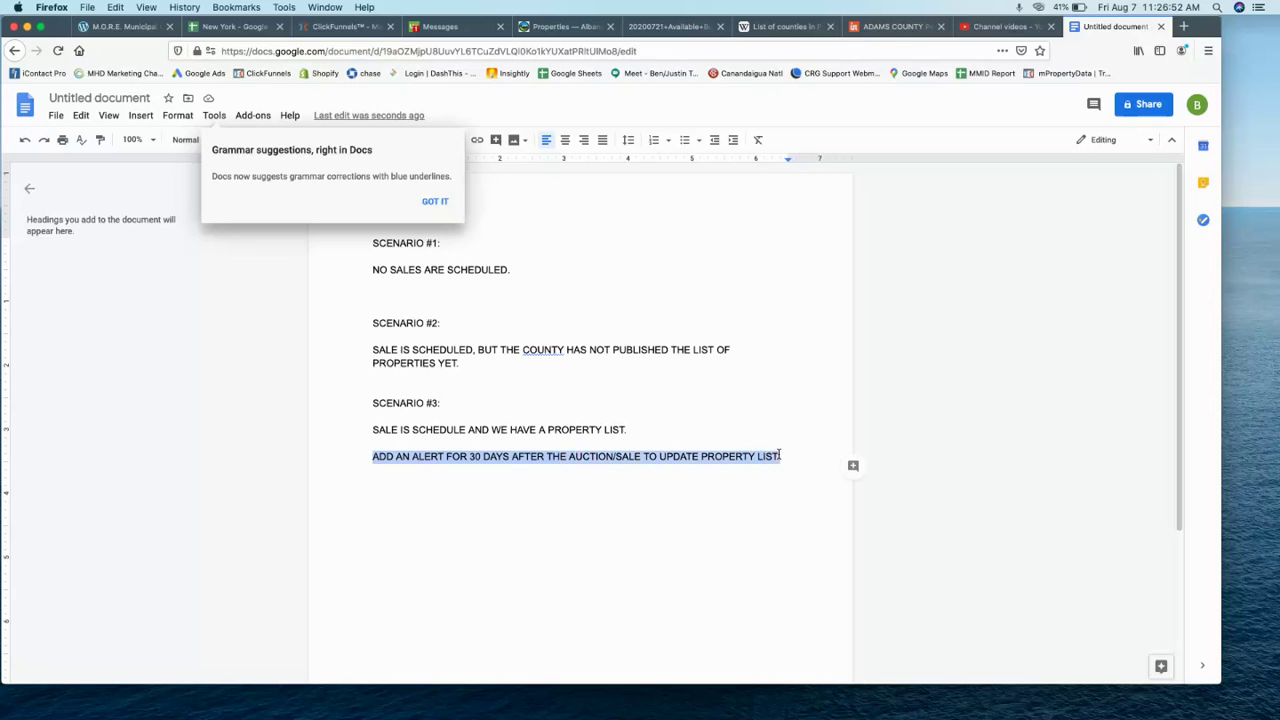
pyautogui.click(575, 466)
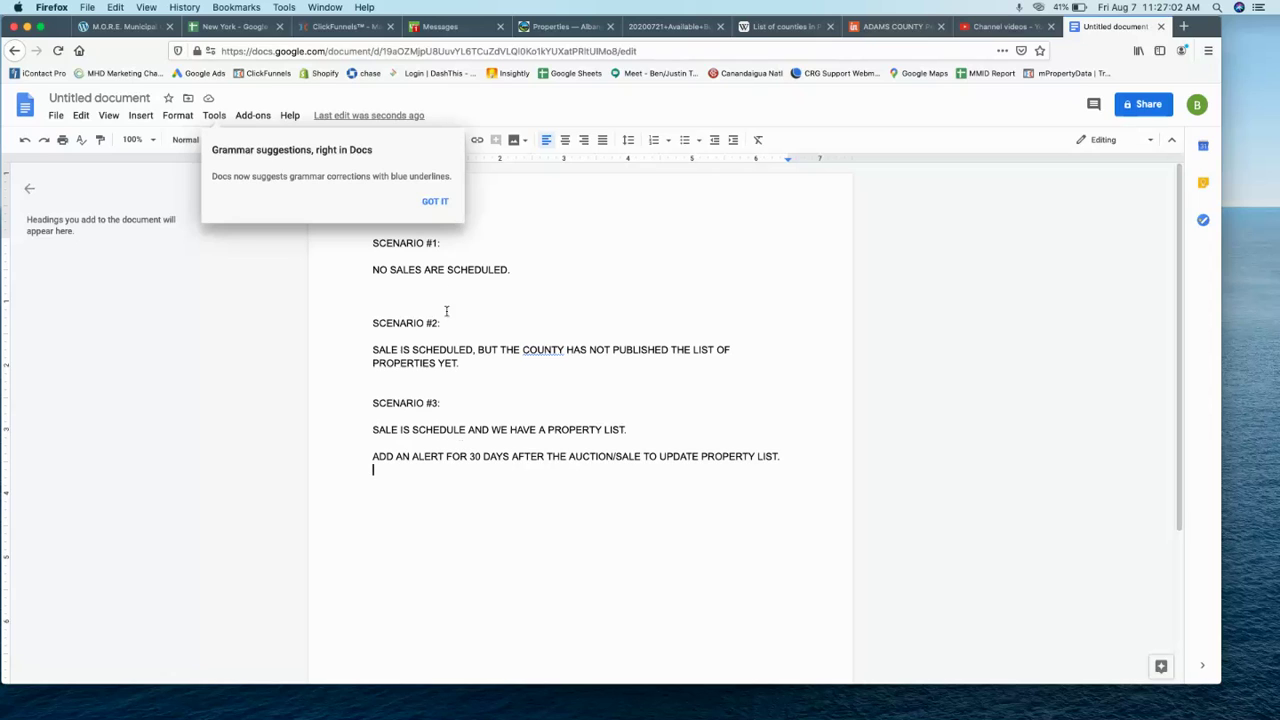
pyautogui.click(435, 203)
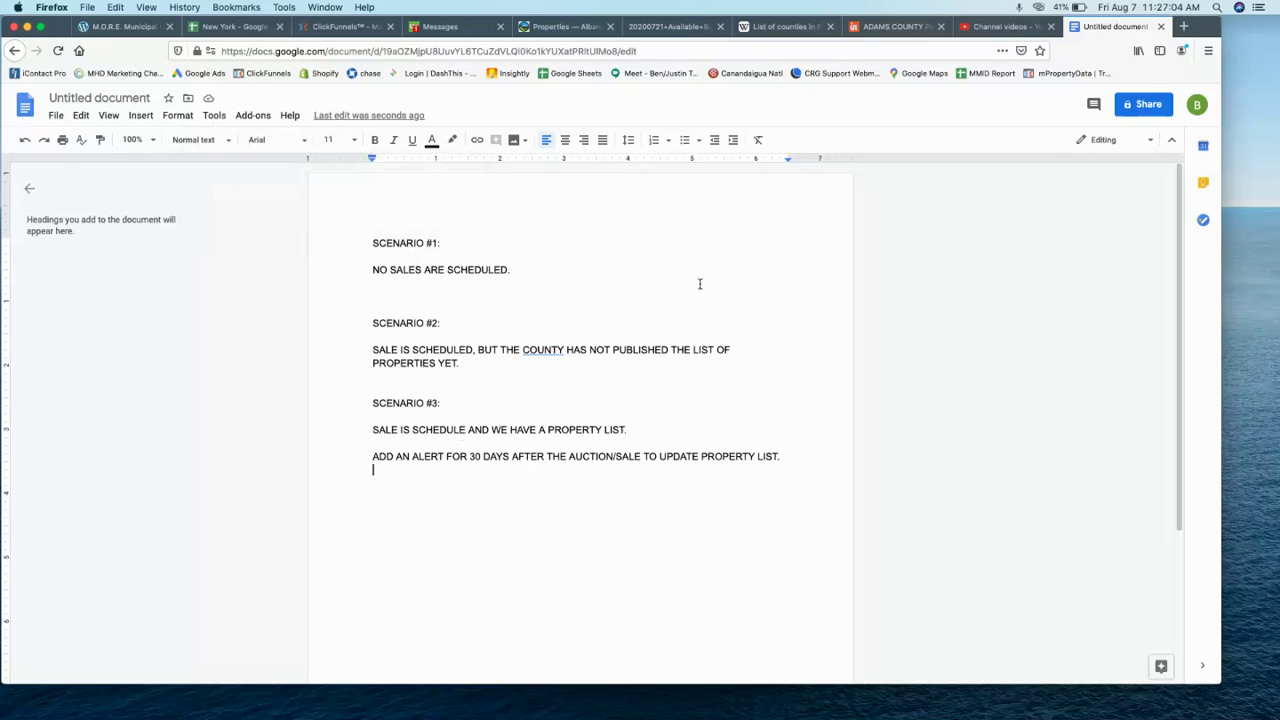
pyautogui.click(928, 22)
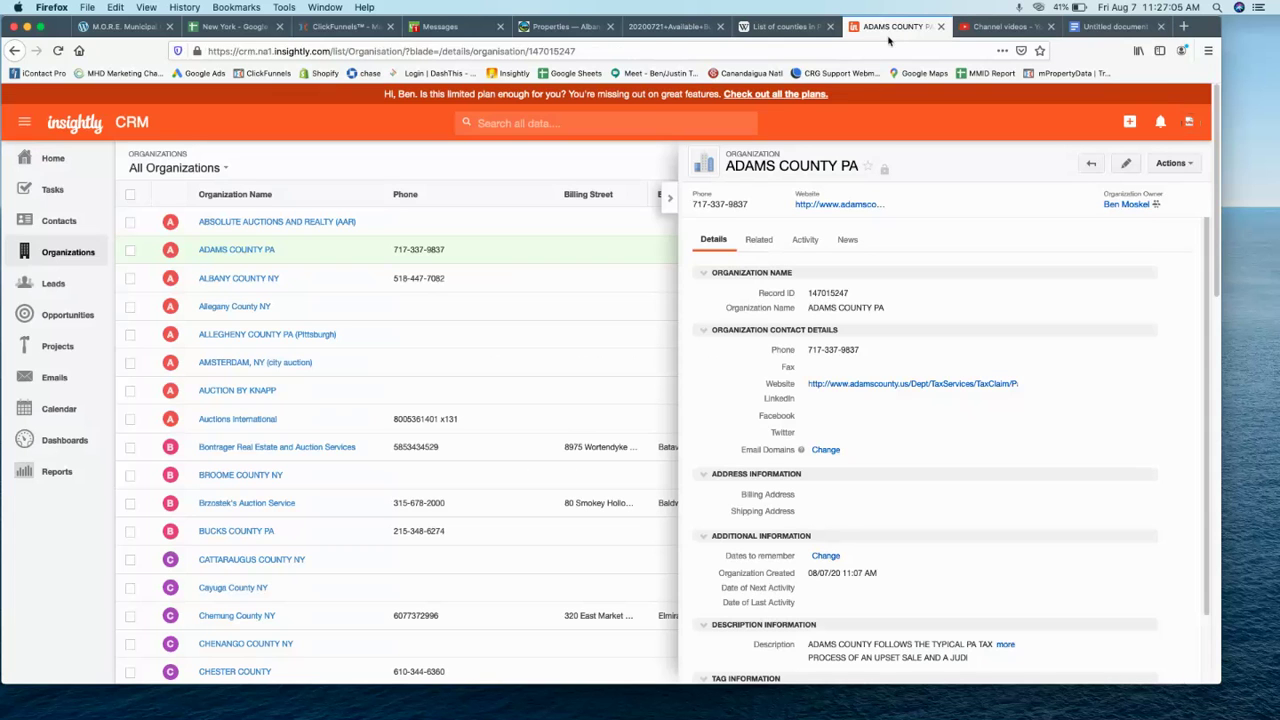
# Close the ADAMS COUNTY PA panel and sort organizations by Organization Name
pyautogui.click(671, 203)
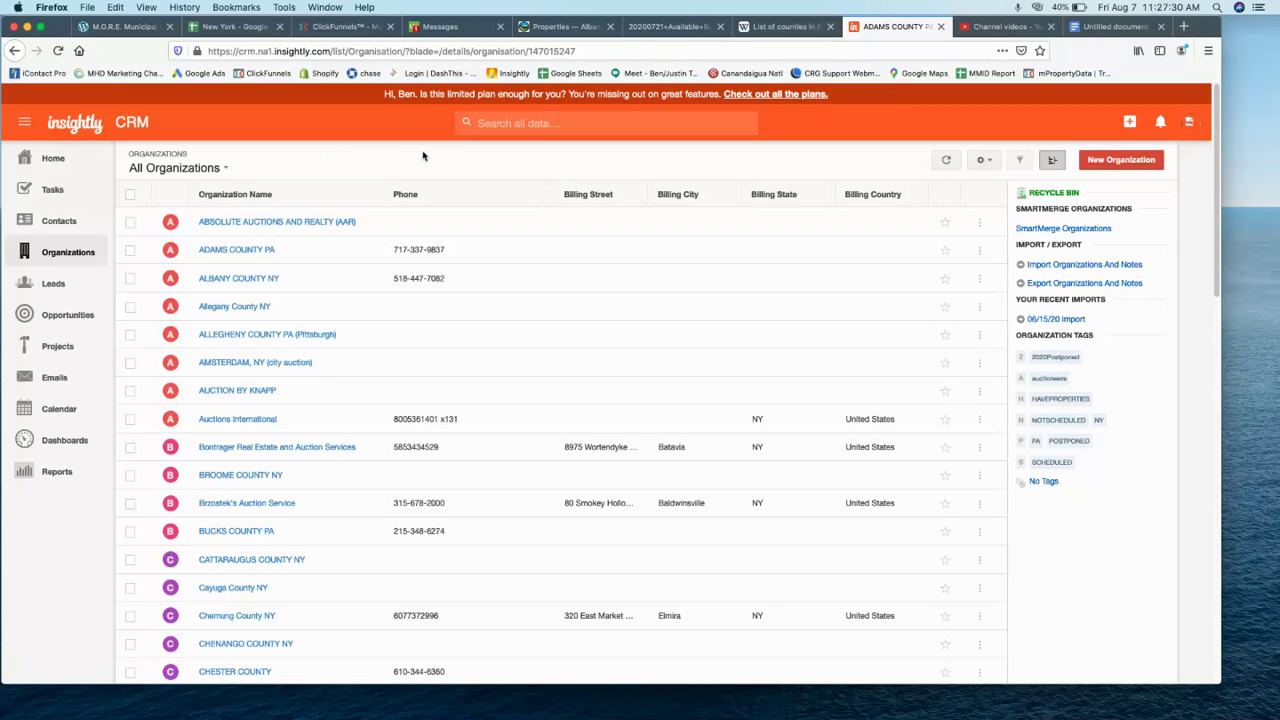
pyautogui.scroll(-5, 389, 223)
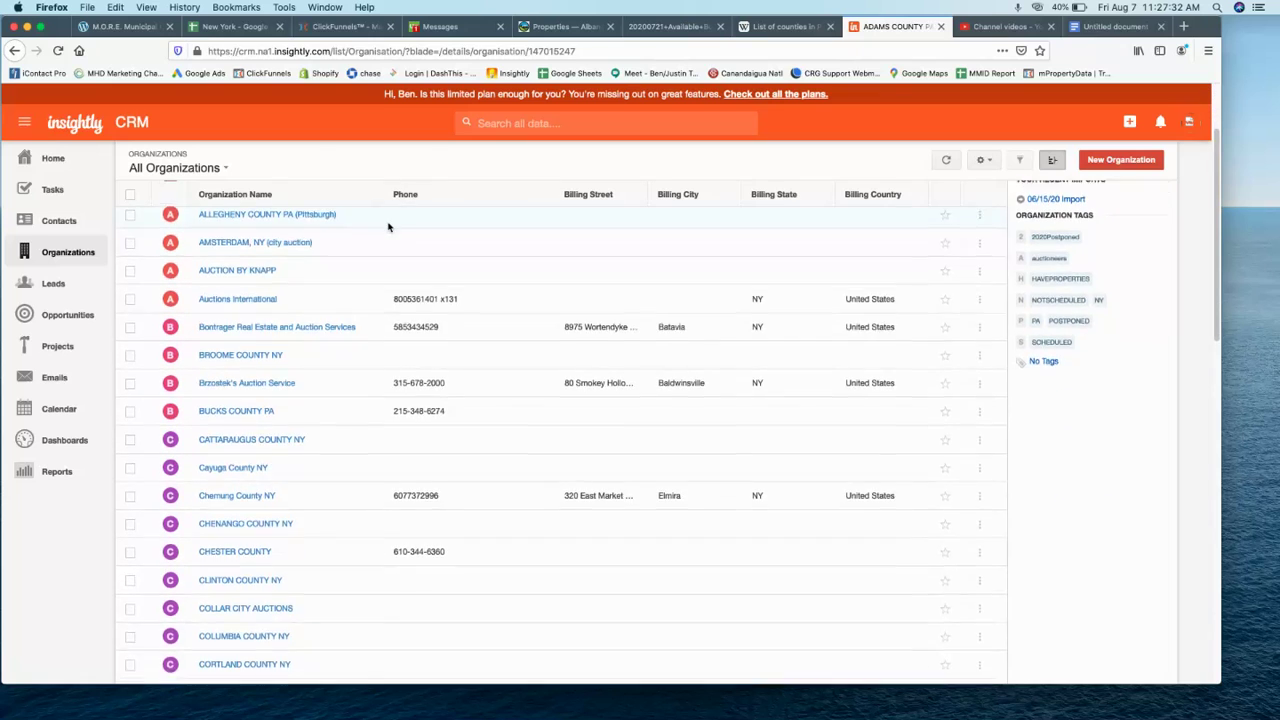
pyautogui.scroll(-4, 330, 410)
pyautogui.scroll(10, 330, 410)
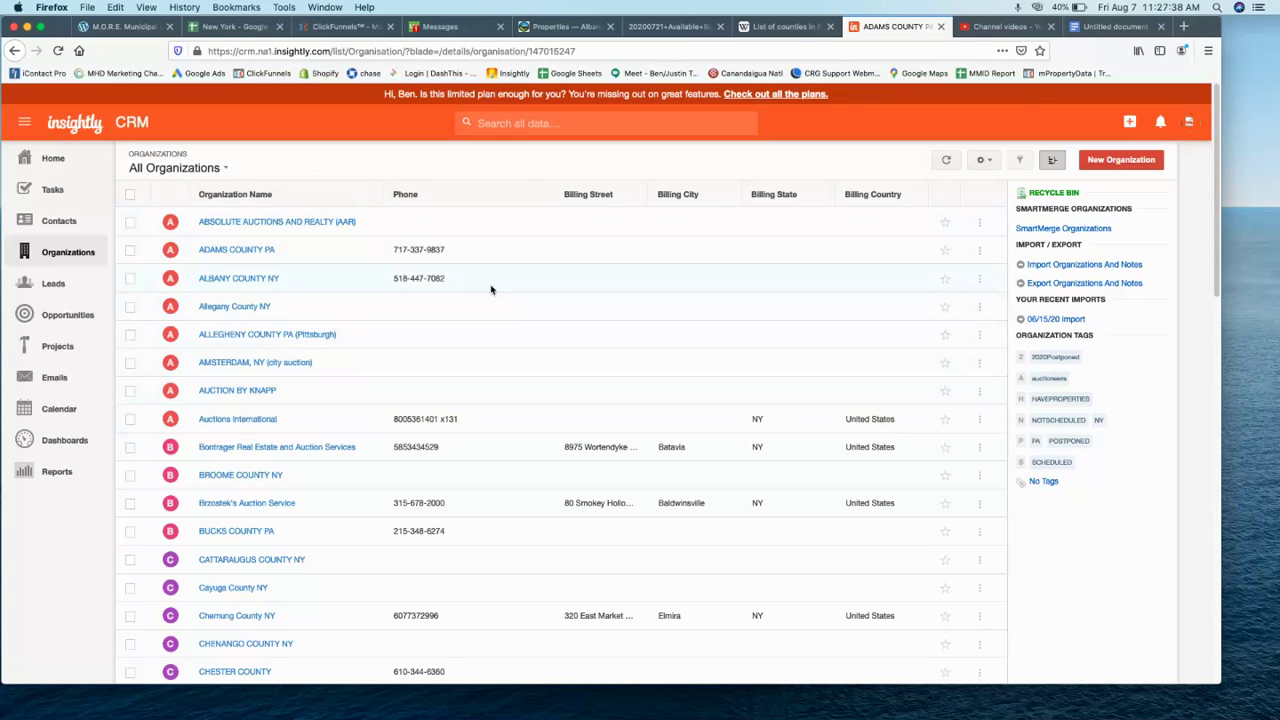
pyautogui.click(300, 194)
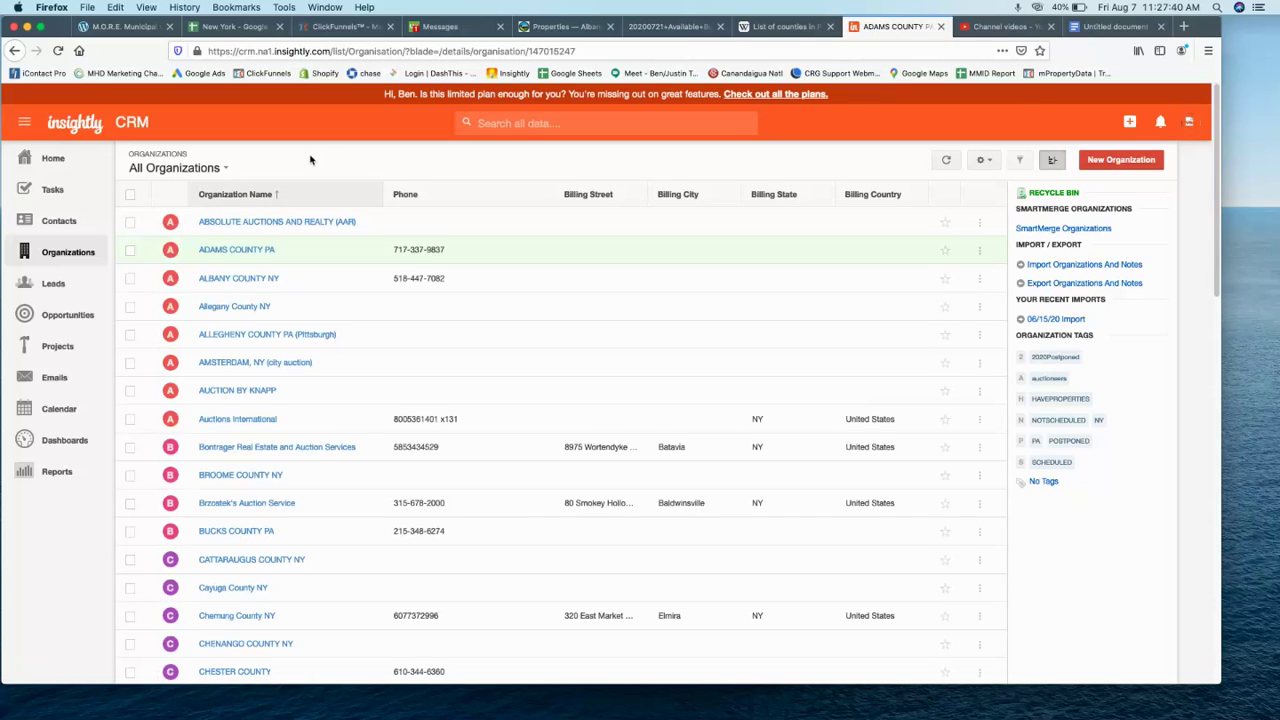